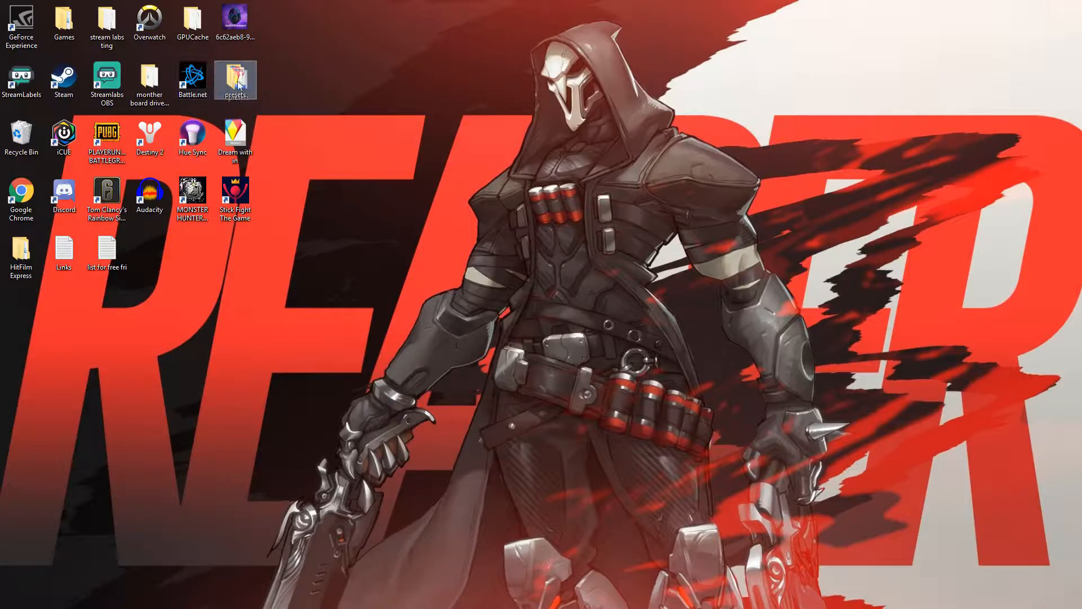
Open the presets folder from the desktop and examine its HitFilm preset files
{"action": "left_click_drag", "start_coordinate": [232, 82], "coordinate": [453, 192]}
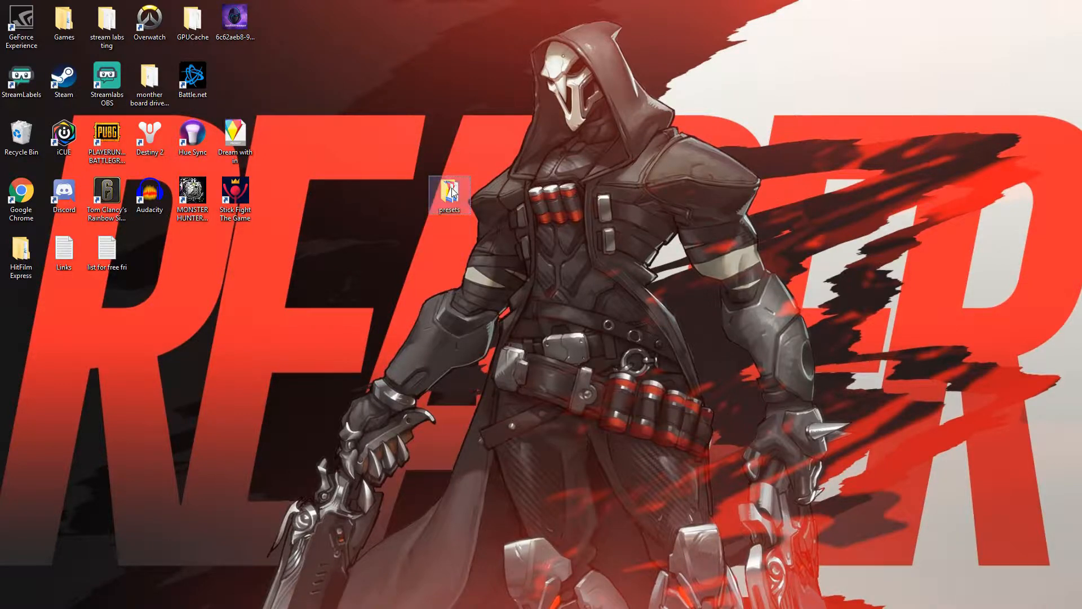
{"action": "double_click", "coordinate": [453, 191]}
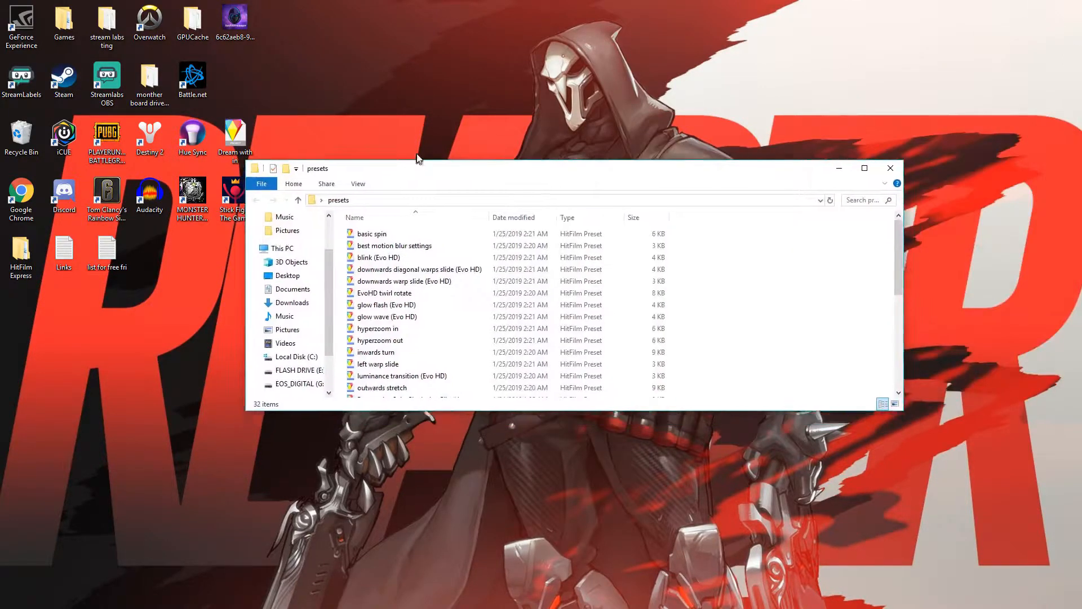
{"action": "left_click", "coordinate": [934, 131]}
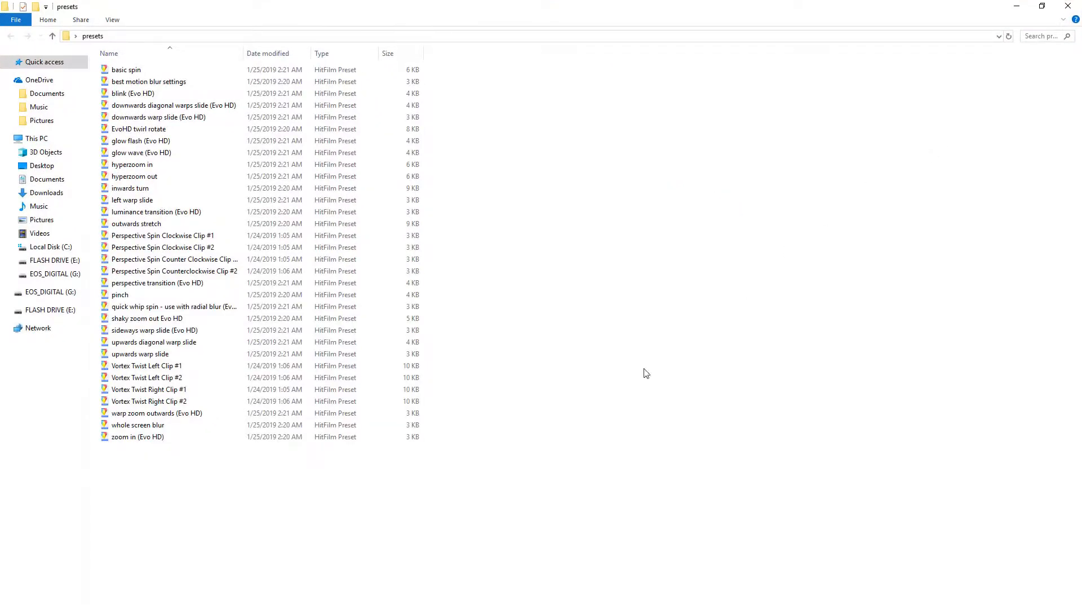
{"action": "left_click_drag", "start_coordinate": [483, 492], "coordinate": [115, 69]}
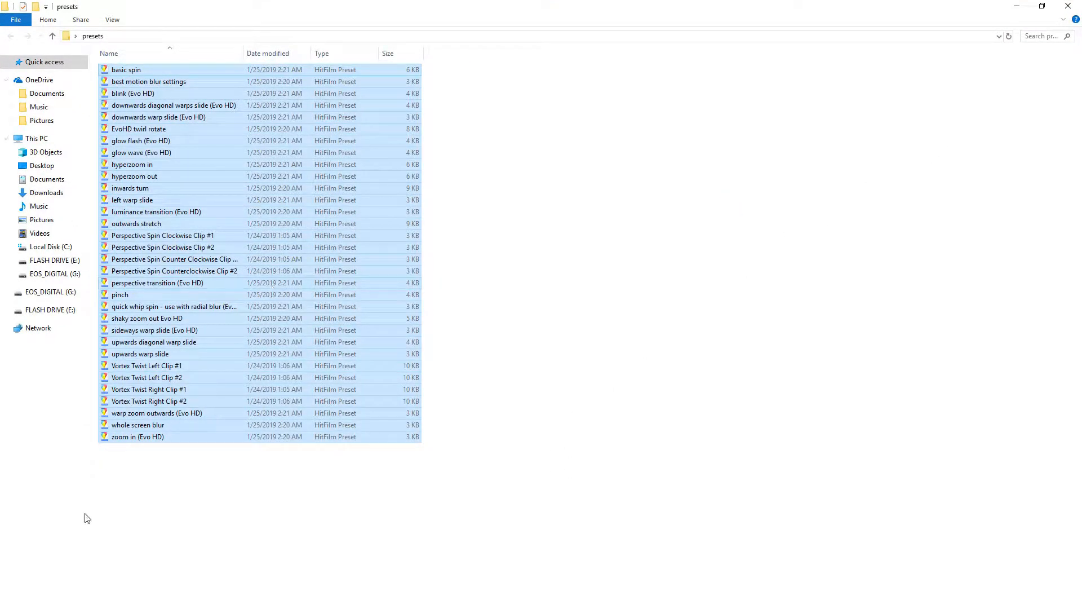
{"action": "right_click", "coordinate": [188, 403]}
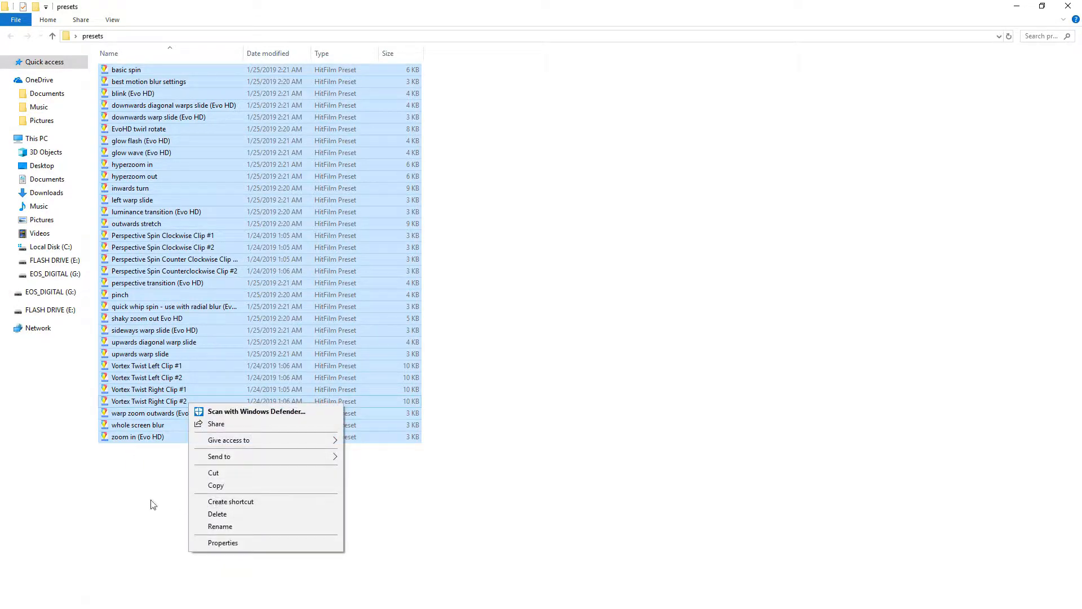
{"action": "left_click", "coordinate": [151, 501]}
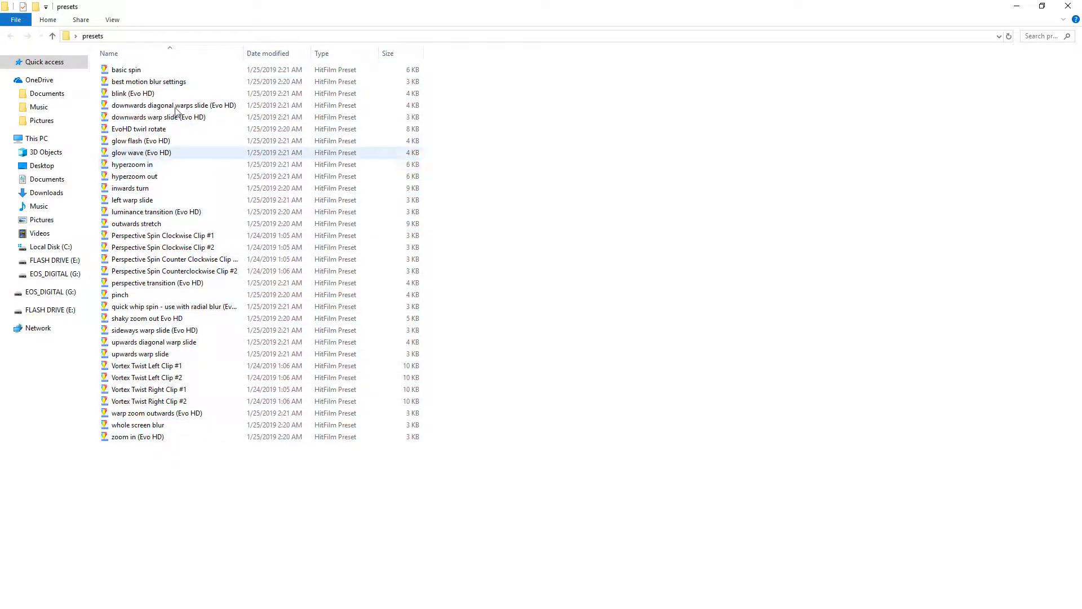
{"action": "left_click", "coordinate": [1071, 5]}
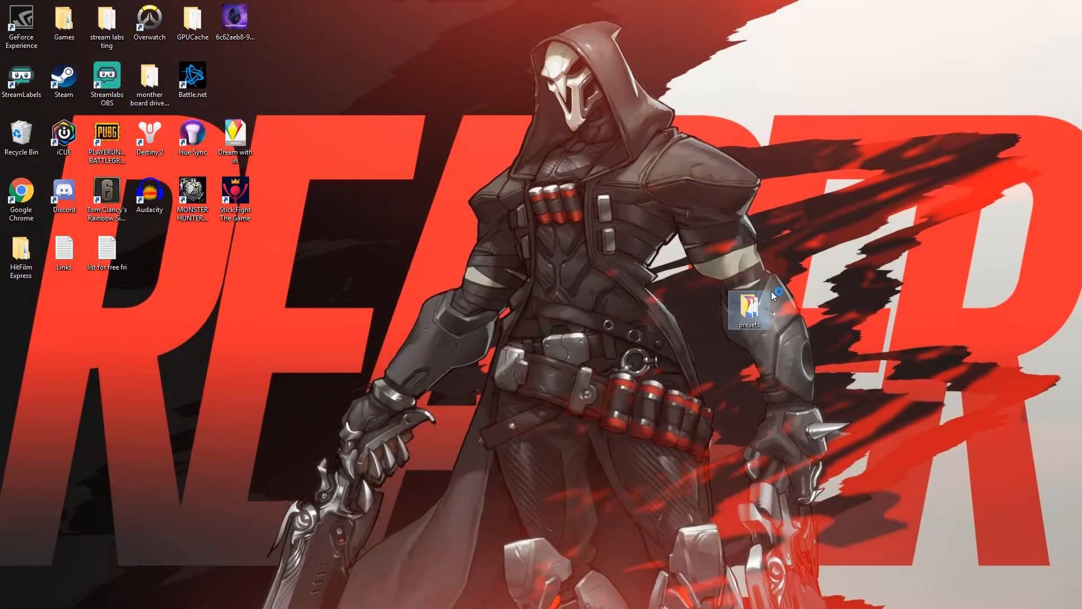
Switch to HitFilm Express and start editing a new project with the 1080p Full HD @ 60 fps template
{"action": "left_click_drag", "start_coordinate": [836, 267], "coordinate": [733, 338]}
{"action": "double_click", "coordinate": [749, 307]}
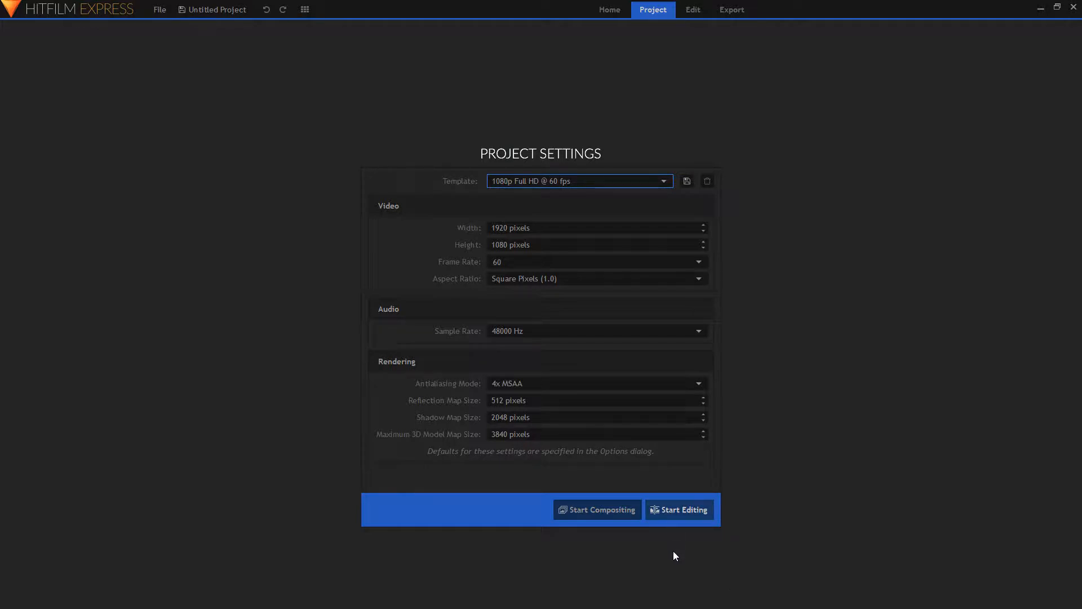
{"action": "left_click", "coordinate": [630, 502]}
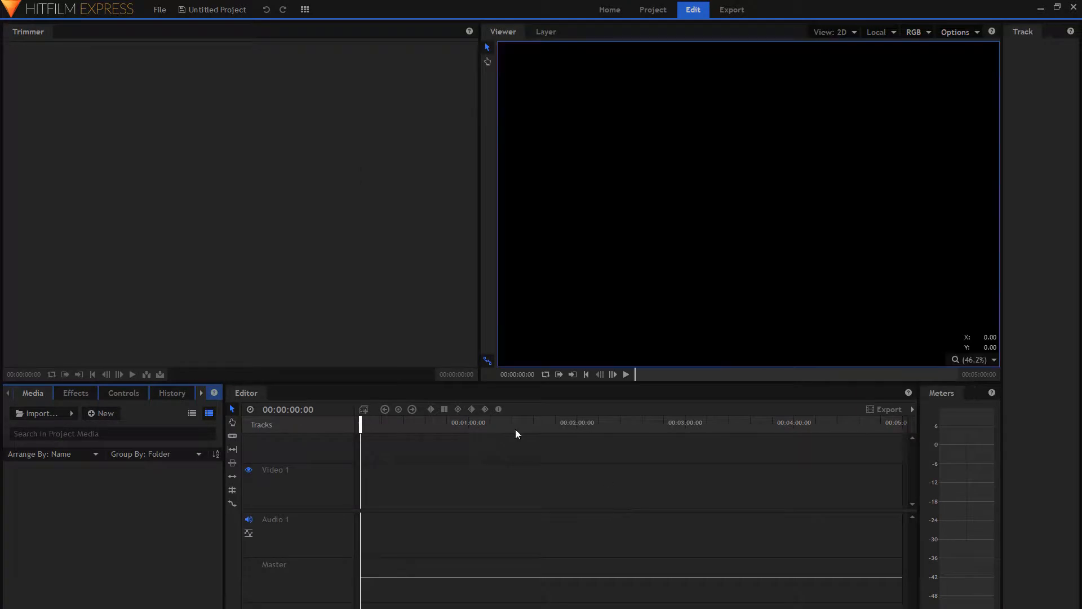
Remove the Hitfilms Presets folder from the Film Looks presets in the effects library
{"action": "left_click", "coordinate": [72, 393]}
{"action": "scroll", "coordinate": [112, 525], "scroll_direction": "down", "scroll_amount": 3}
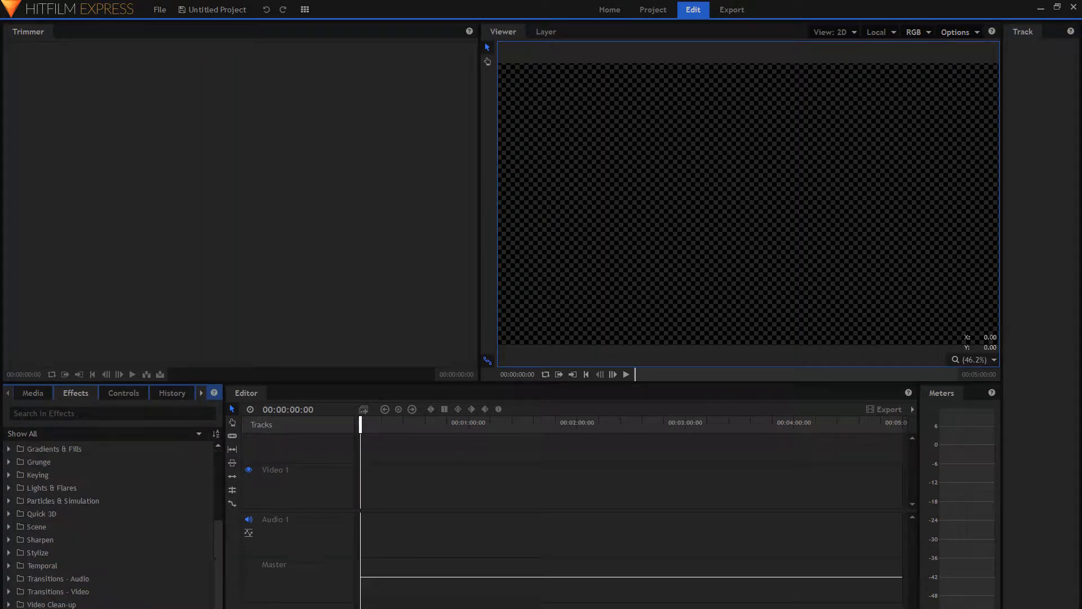
{"action": "scroll", "coordinate": [112, 524], "scroll_direction": "down", "scroll_amount": 1}
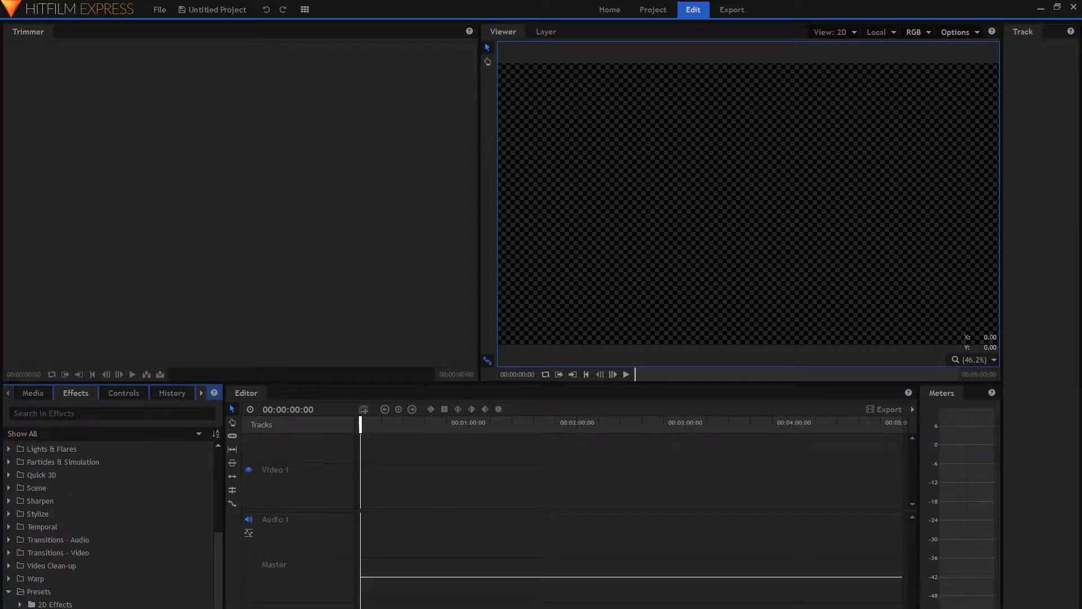
{"action": "scroll", "coordinate": [113, 525], "scroll_direction": "down", "scroll_amount": 6}
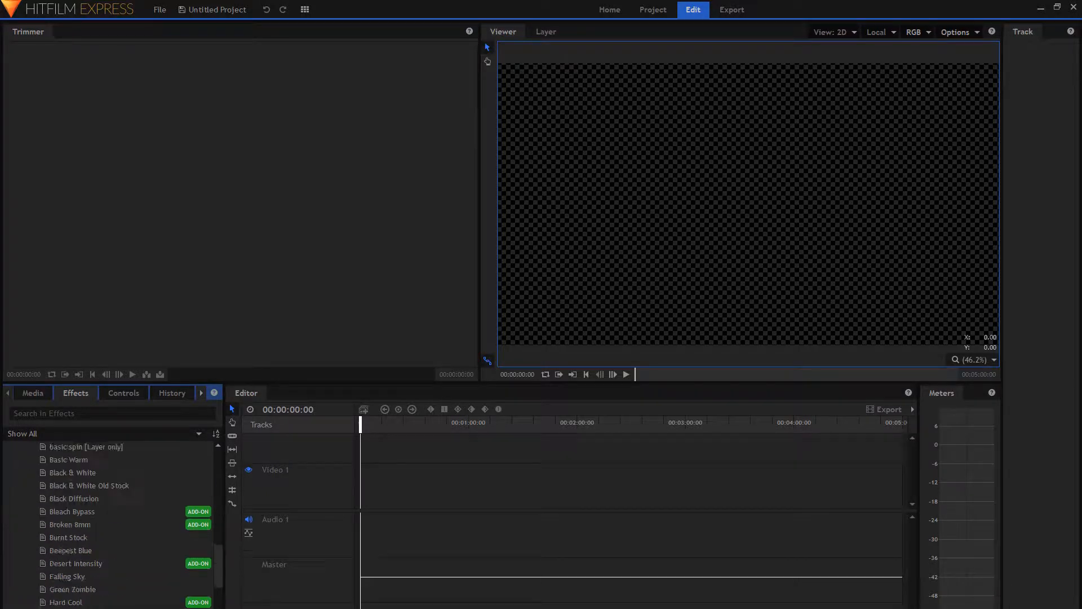
{"action": "scroll", "coordinate": [34, 564], "scroll_direction": "up", "scroll_amount": 4}
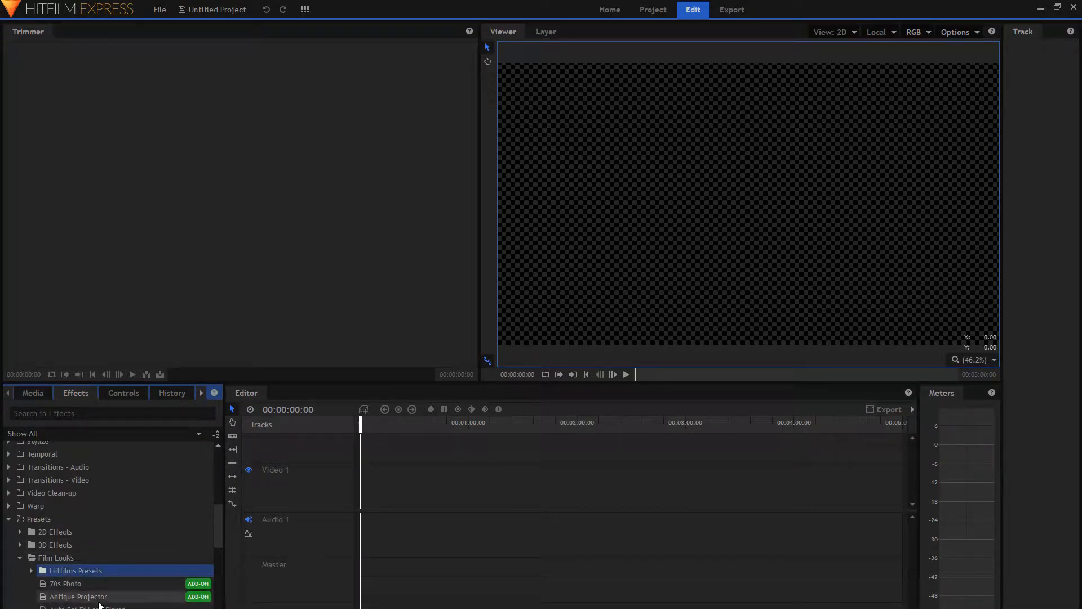
{"action": "right_click", "coordinate": [80, 569]}
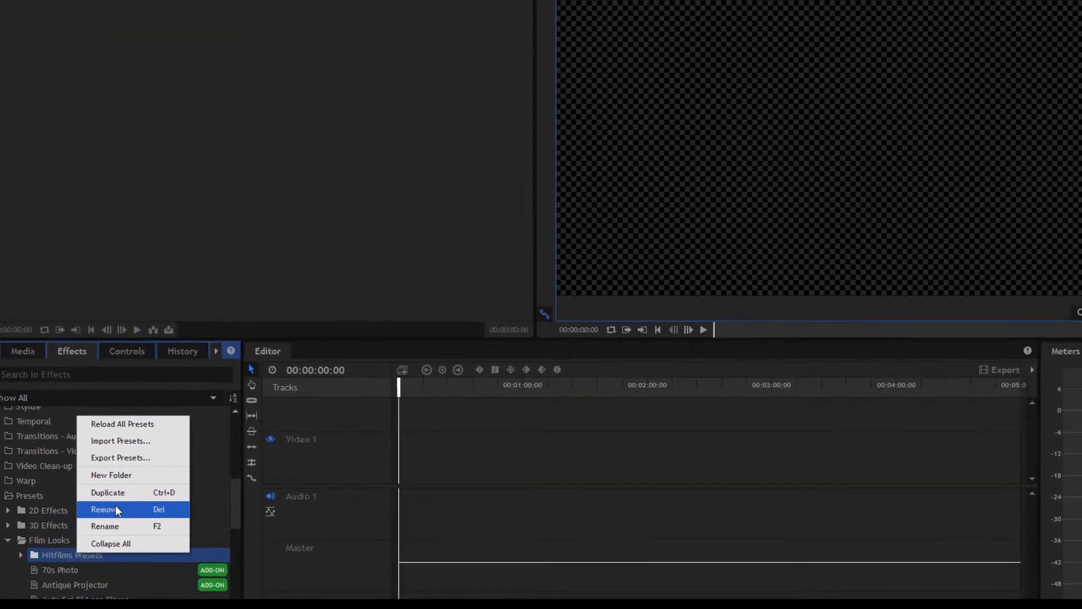
{"action": "left_click", "coordinate": [106, 517]}
{"action": "left_click", "coordinate": [660, 312]}
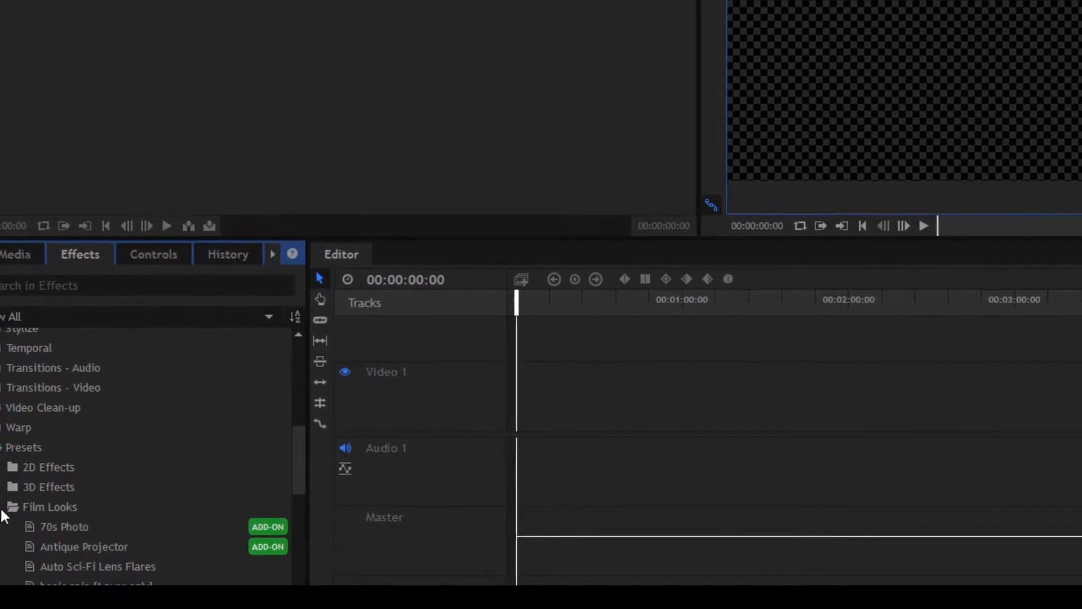
Import all preset files, from basic spin to zoom in (Evo HD), from the desktop's presets folder into the effects library
{"action": "scroll", "coordinate": [2, 524], "scroll_direction": "up", "scroll_amount": 2}
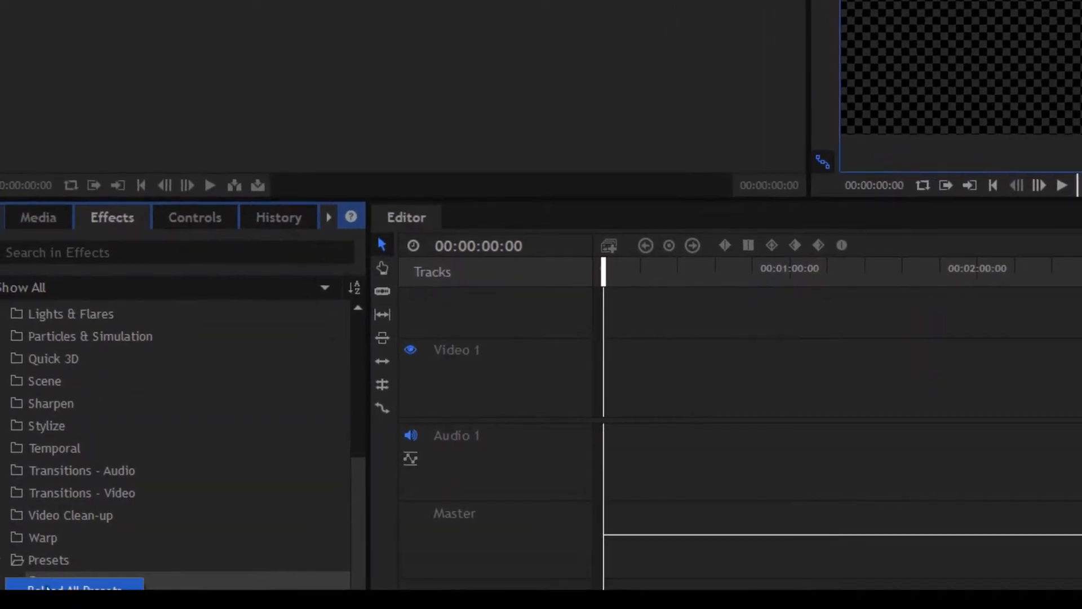
{"action": "scroll", "coordinate": [16, 567], "scroll_direction": "up", "scroll_amount": 3}
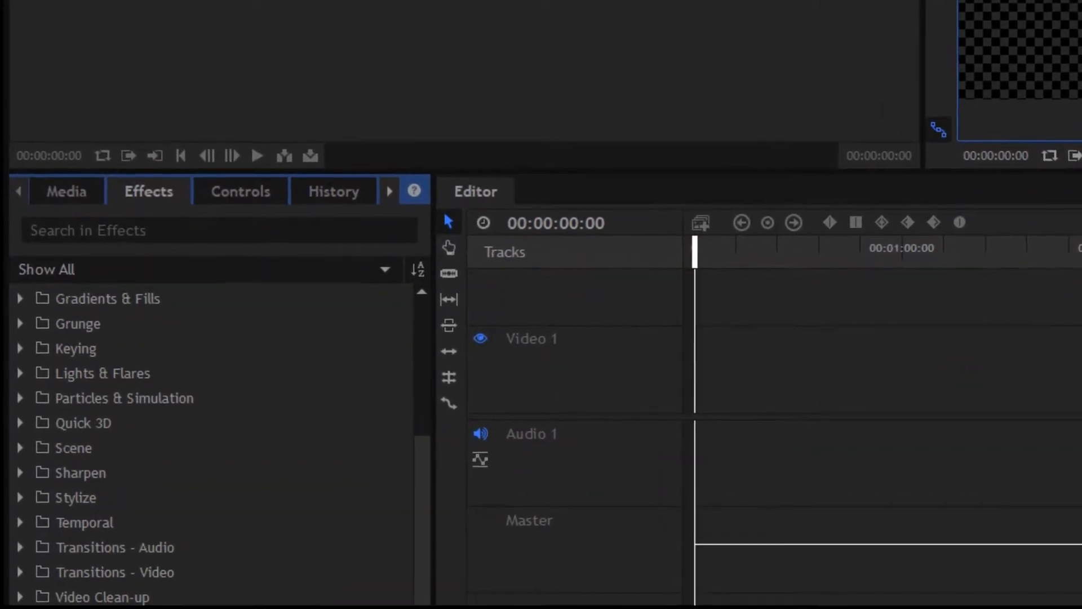
{"action": "right_click", "coordinate": [143, 537]}
{"action": "left_click", "coordinate": [255, 607]}
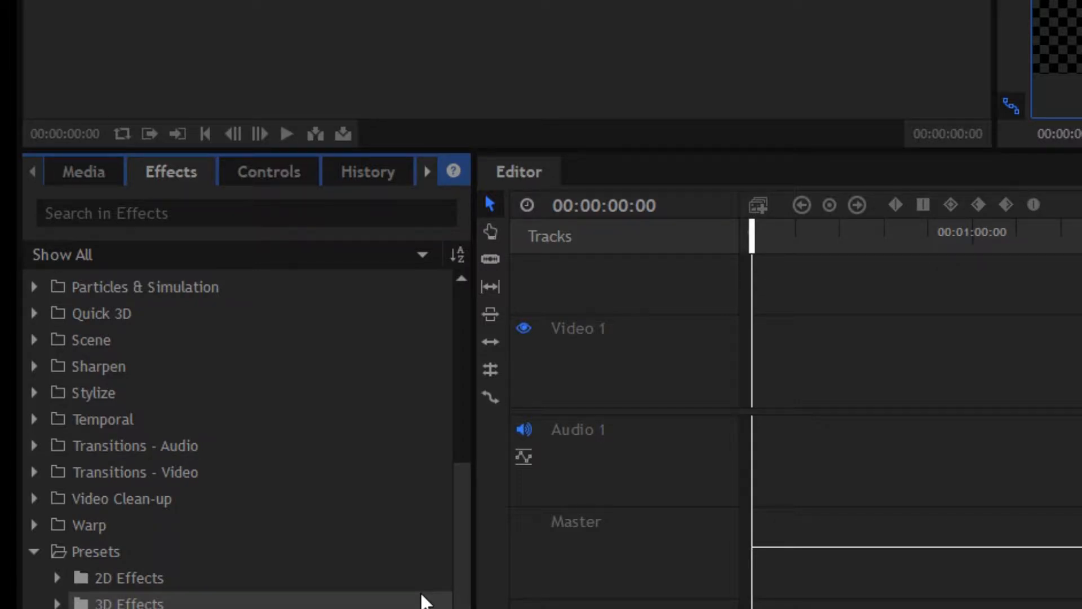
{"action": "right_click", "coordinate": [78, 606]}
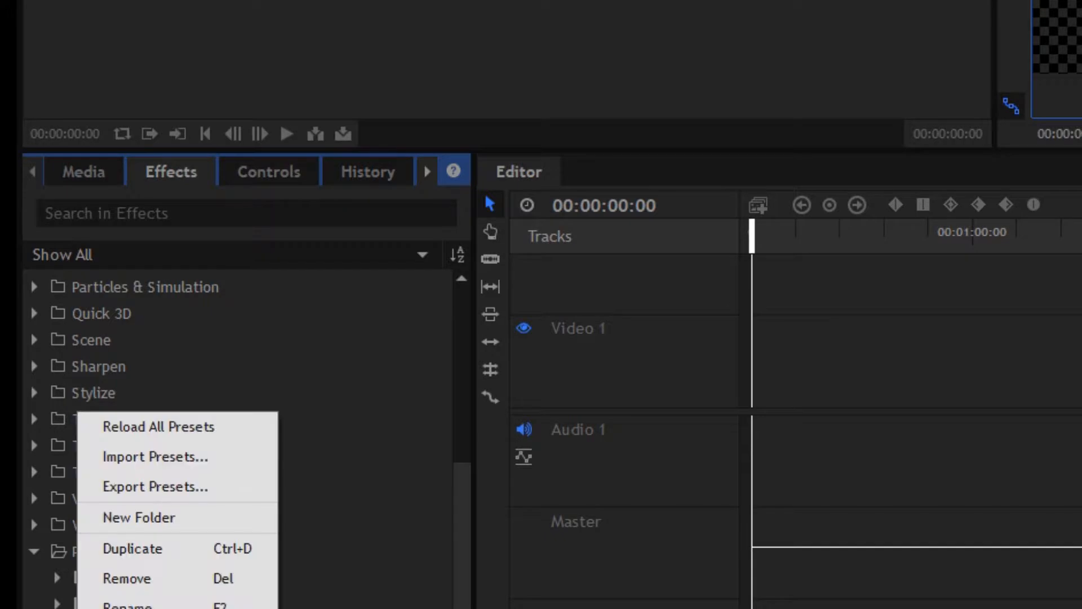
{"action": "left_click", "coordinate": [241, 468]}
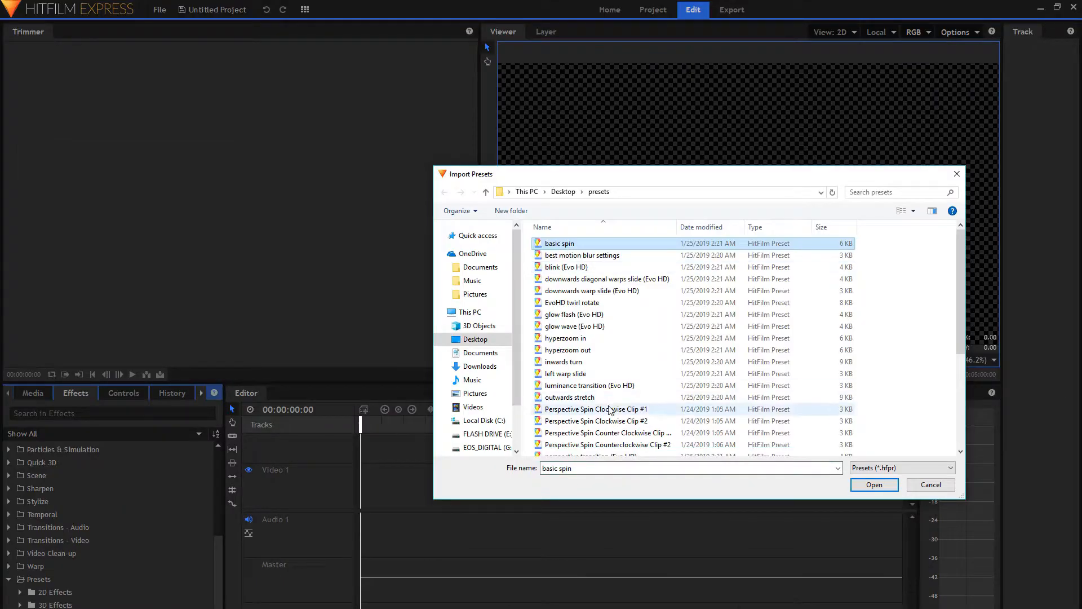
{"action": "scroll", "coordinate": [566, 445], "scroll_direction": "down", "scroll_amount": 5}
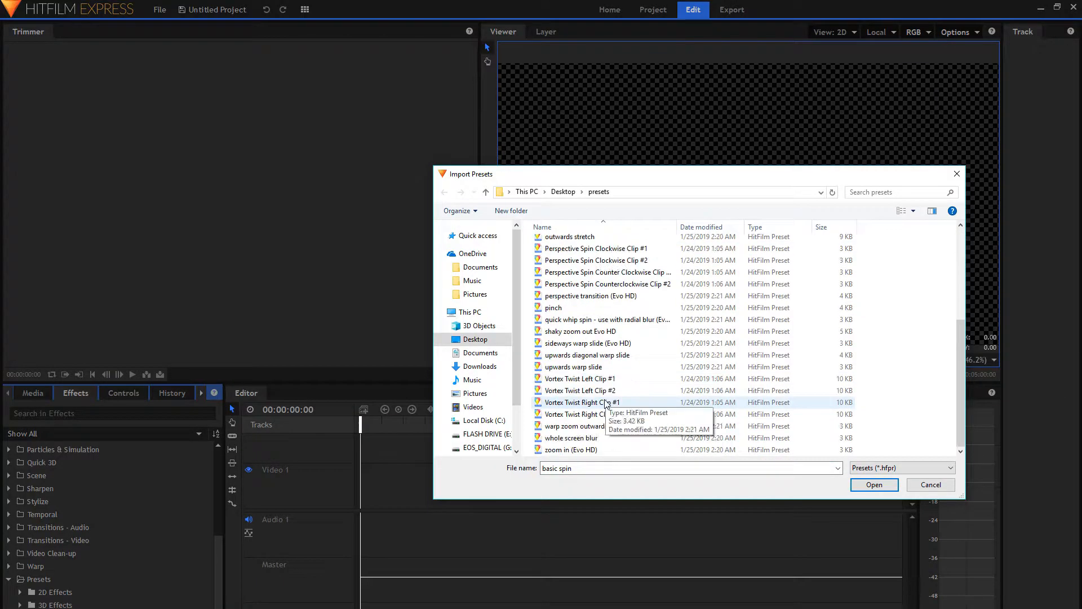
{"action": "left_click", "coordinate": [566, 449], "text": "shift"}
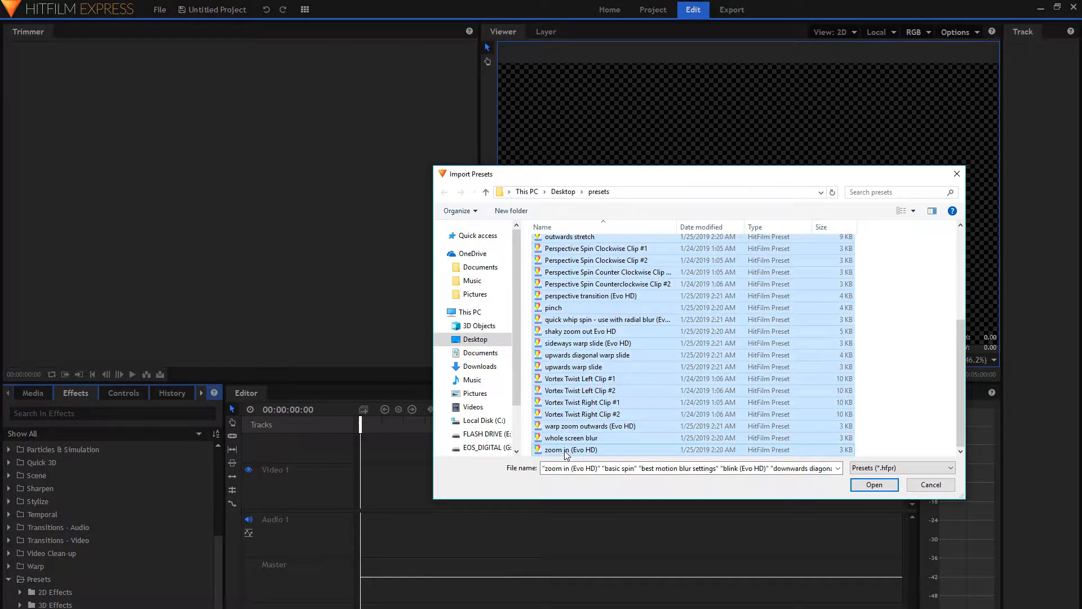
{"action": "left_click", "coordinate": [890, 485]}
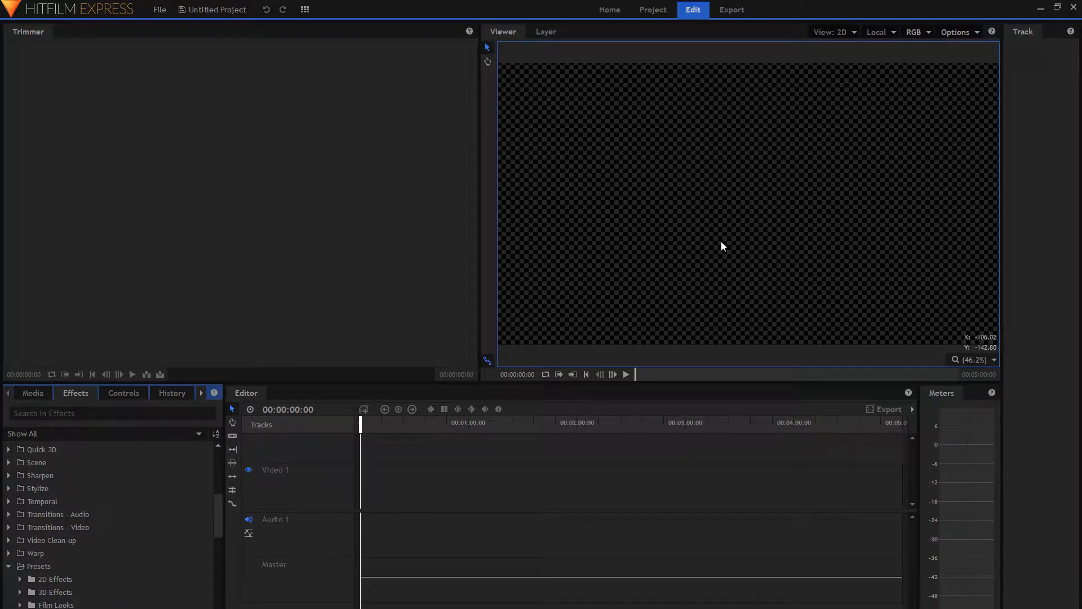
{"action": "scroll", "coordinate": [57, 544], "scroll_direction": "down", "scroll_amount": 3}
{"action": "scroll", "coordinate": [64, 553], "scroll_direction": "down", "scroll_amount": 5}
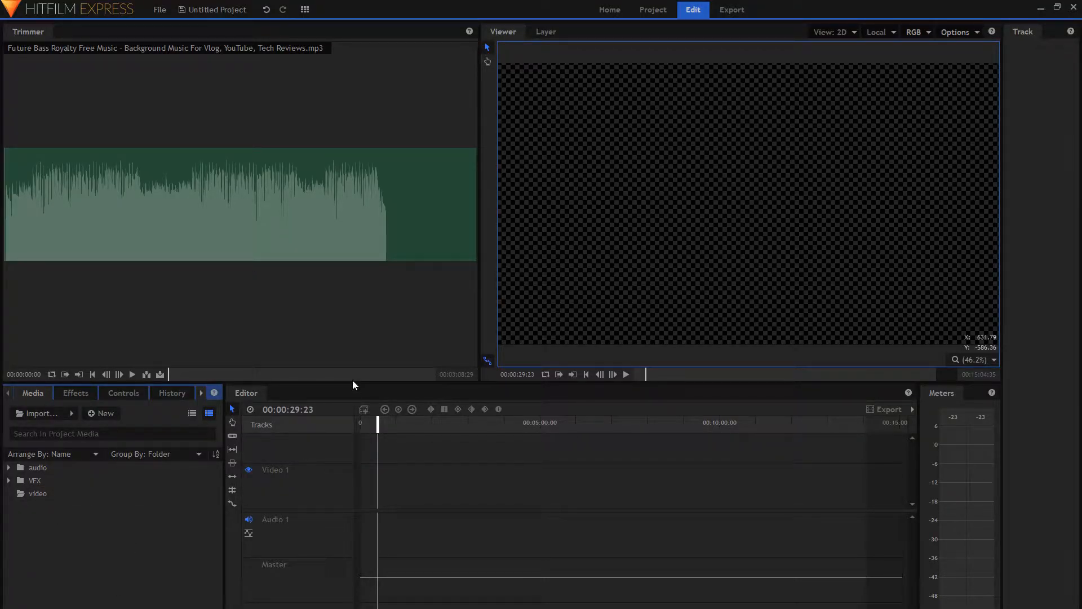
Import the video clips from the Raw Footage folder in Dream With In on FLASH DRIVE (E:) into the project media
{"action": "left_click", "coordinate": [51, 416]}
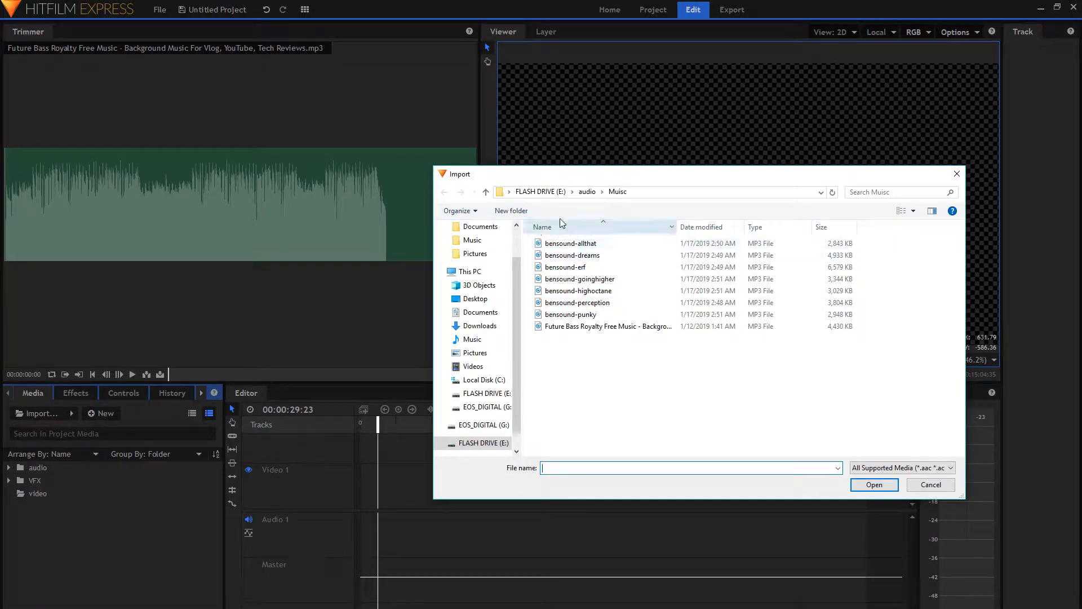
{"action": "left_click", "coordinate": [587, 192]}
{"action": "left_click", "coordinate": [539, 192]}
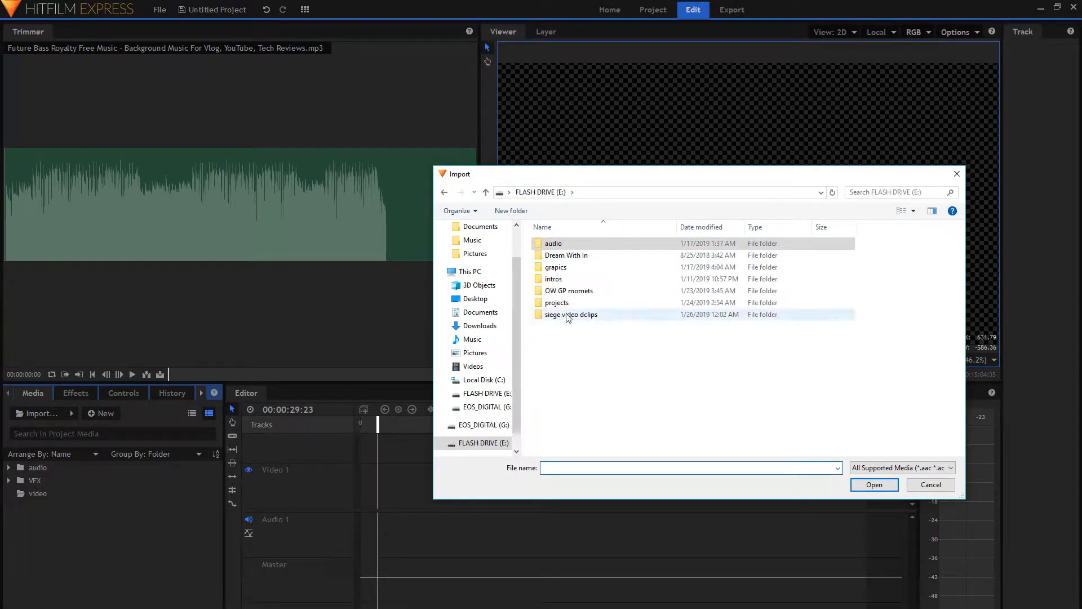
{"action": "double_click", "coordinate": [568, 257]}
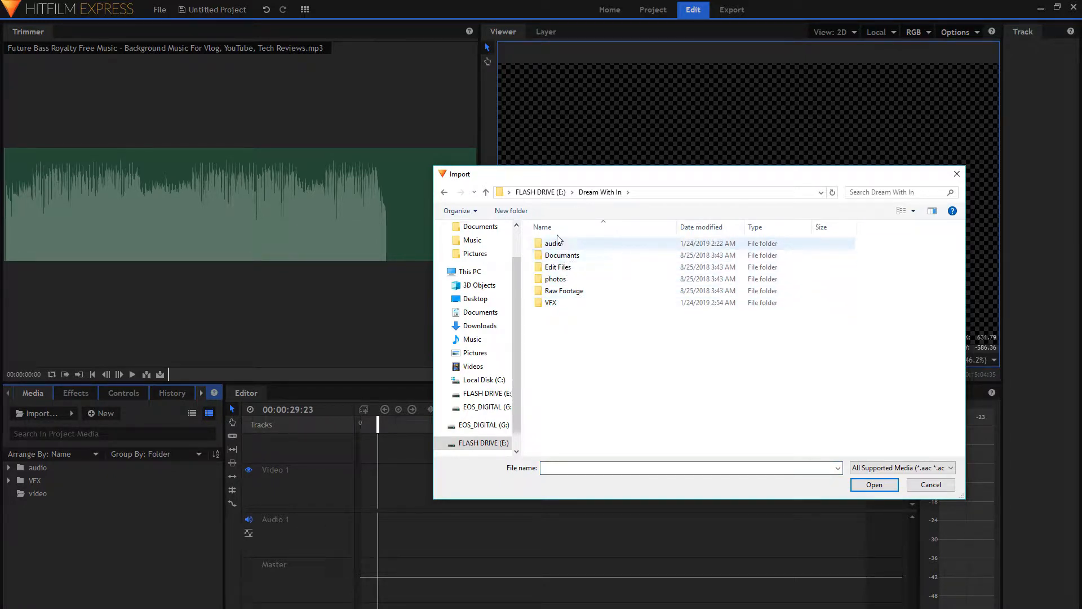
{"action": "double_click", "coordinate": [565, 290]}
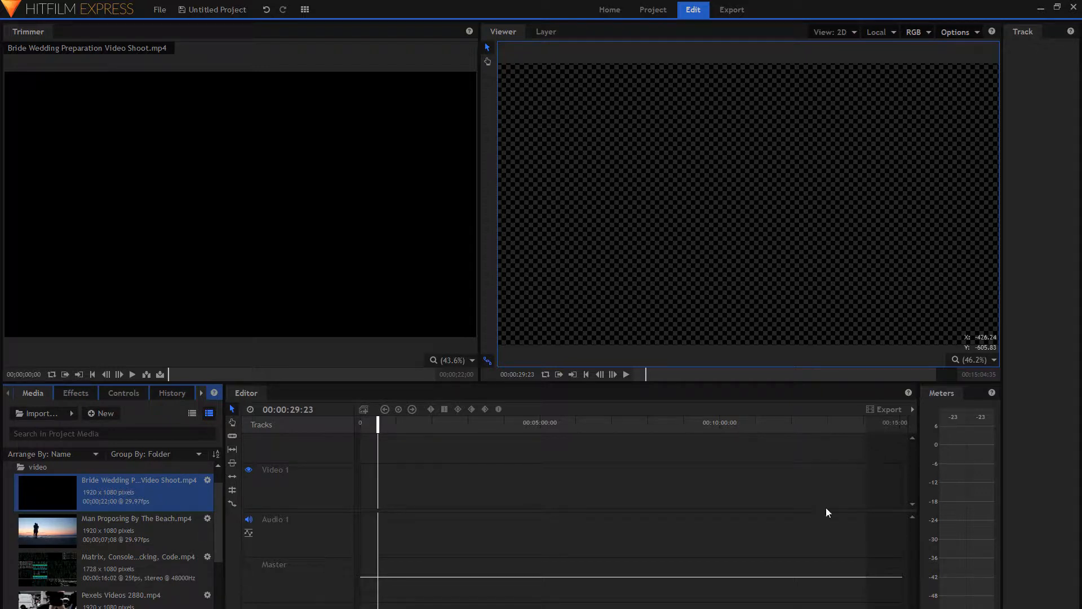
Place Man Proposing By The Beach.mp4 at the start of the Video 1 track and match the sequence settings to the clip
{"action": "left_click_drag", "start_coordinate": [866, 425], "coordinate": [909, 426]}
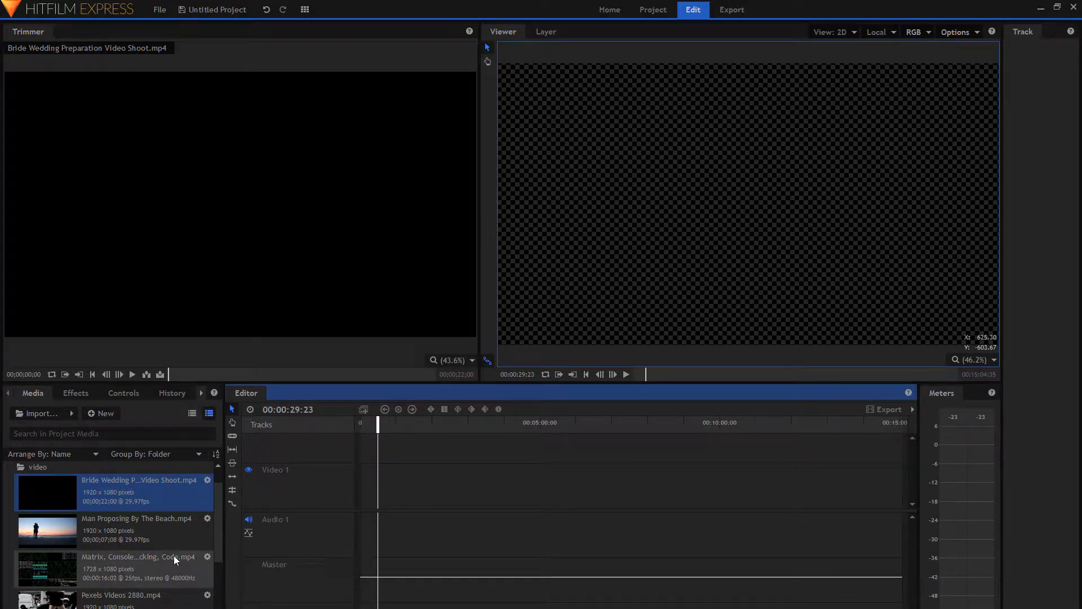
{"action": "left_click", "coordinate": [106, 537]}
{"action": "left_click_drag", "start_coordinate": [107, 536], "coordinate": [372, 508]}
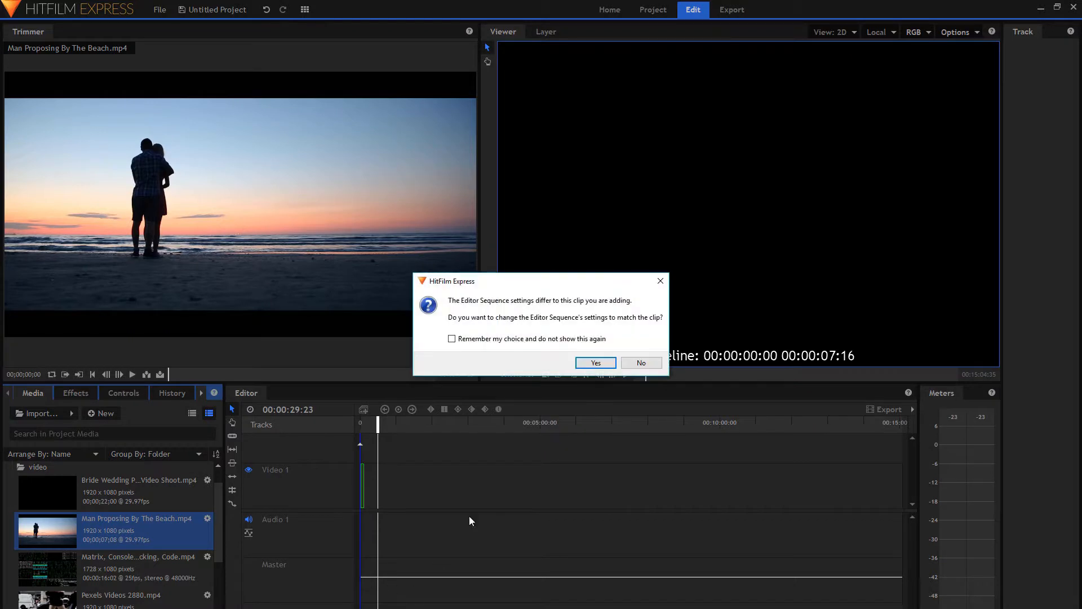
{"action": "left_click", "coordinate": [593, 362]}
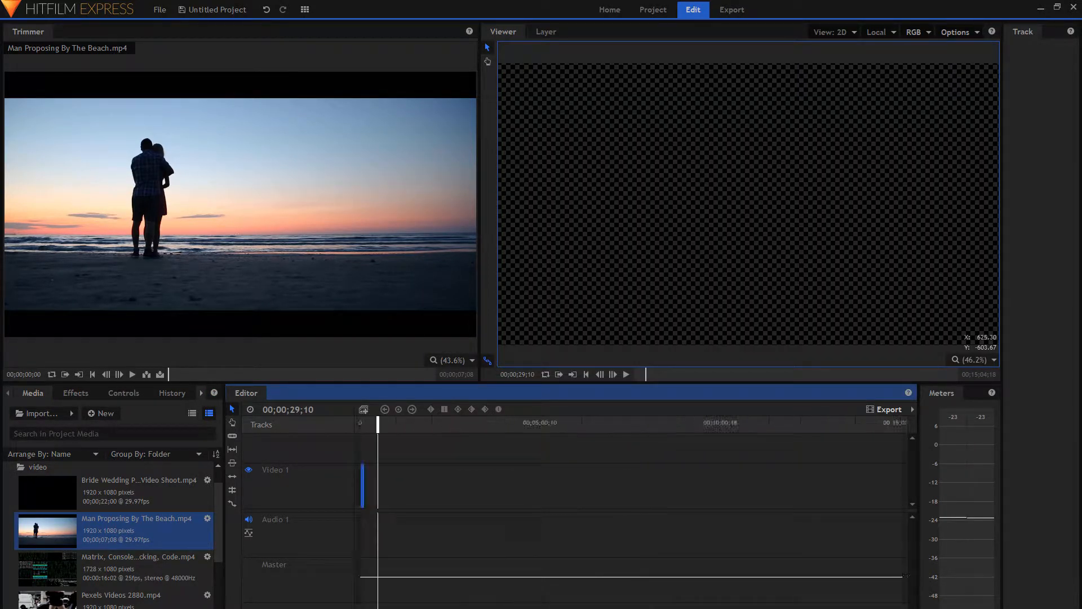
Move the playhead to 00;00;00;21 and fit the beach clip on Video 1 to the frame
{"action": "left_click", "coordinate": [368, 424]}
{"action": "right_click", "coordinate": [397, 485]}
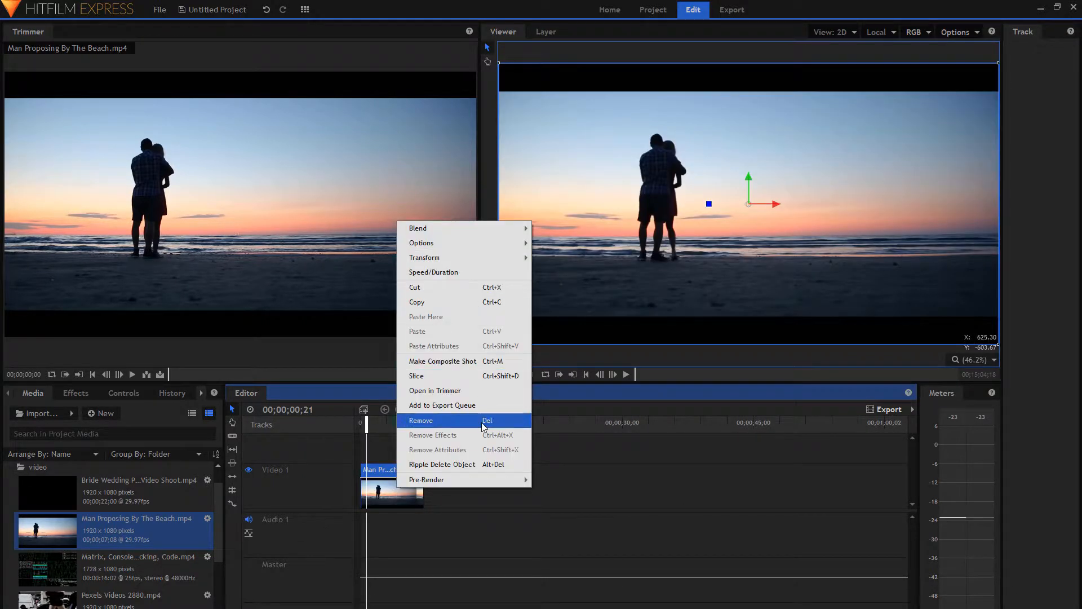
{"action": "mouse_move", "coordinate": [474, 258]}
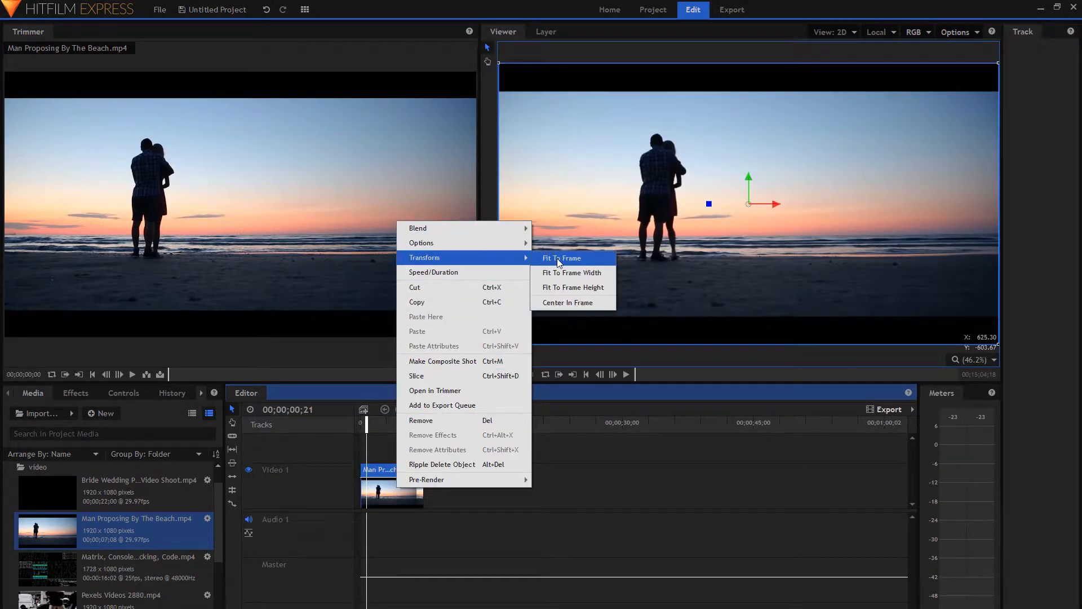
{"action": "left_click", "coordinate": [558, 259]}
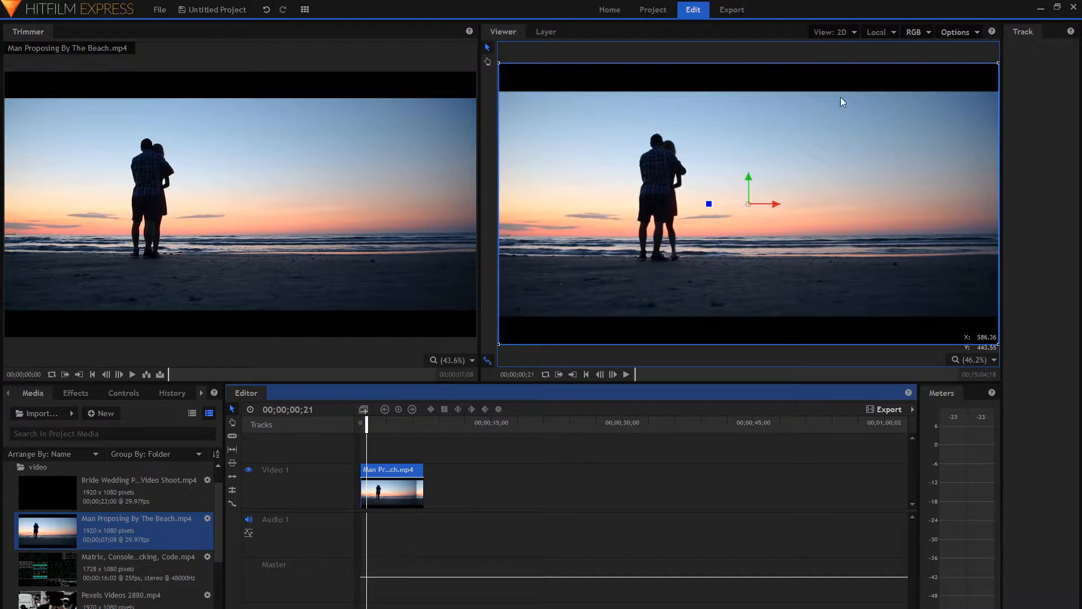
Make the beach clip on Video 1 a composite shot with properties from the selected clip, leaving effects and transforms here
{"action": "right_click", "coordinate": [387, 487]}
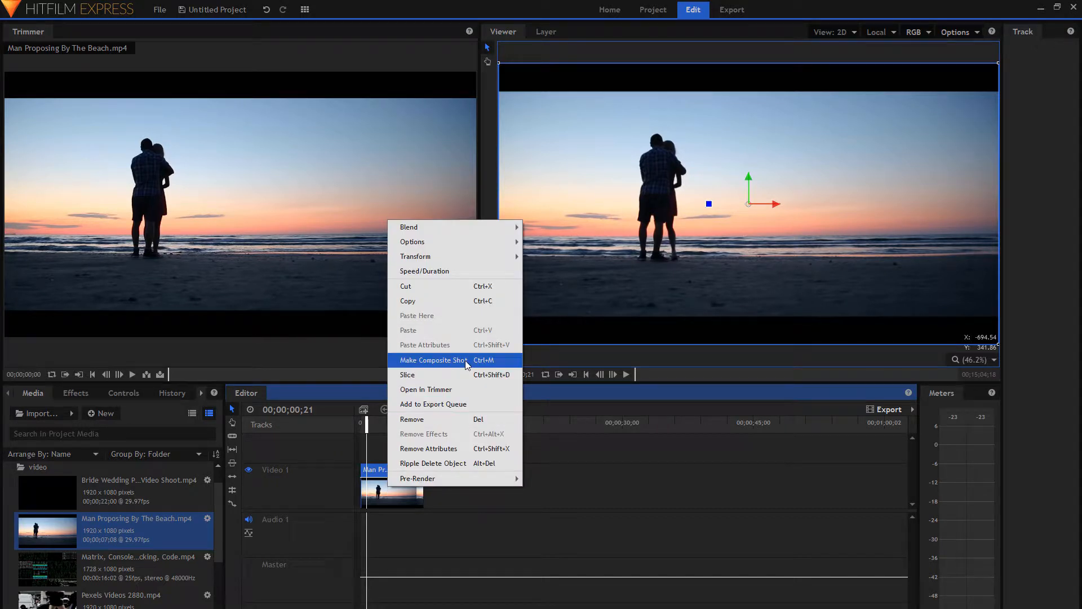
{"action": "left_click", "coordinate": [434, 363]}
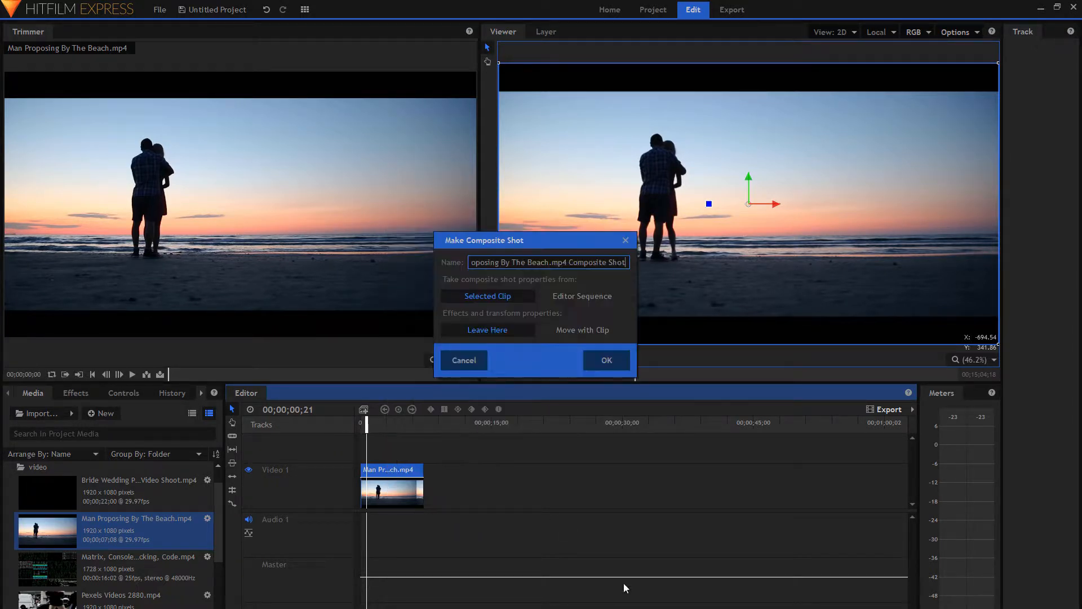
{"action": "left_click", "coordinate": [614, 365]}
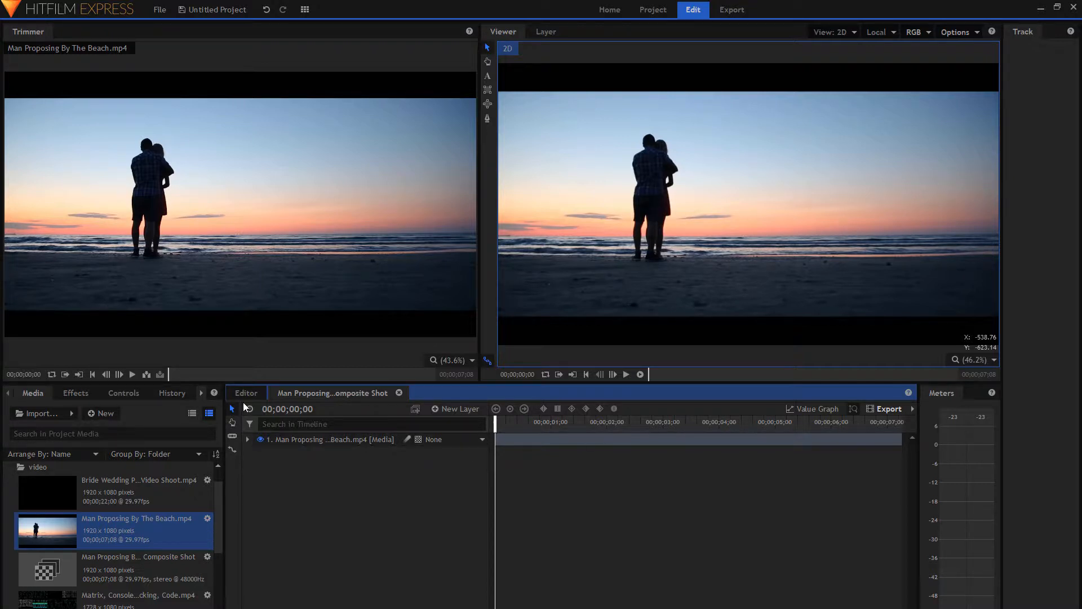
Place Pexels Videos 5020.mp4 directly after the beach composite shot on the Video 1 track of the editor sequence
{"action": "left_click", "coordinate": [86, 389]}
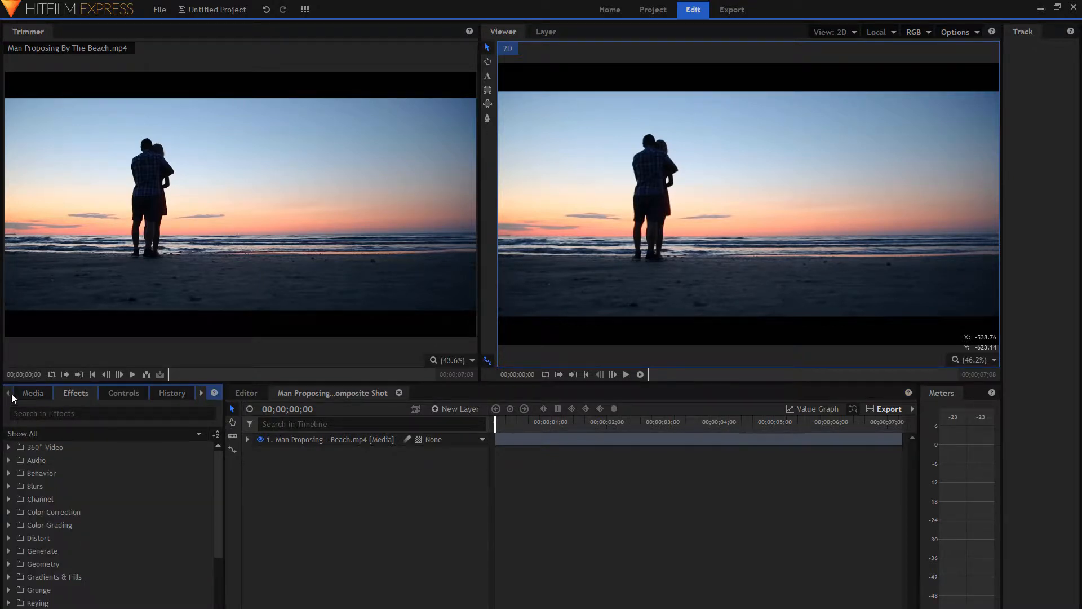
{"action": "left_click", "coordinate": [29, 390]}
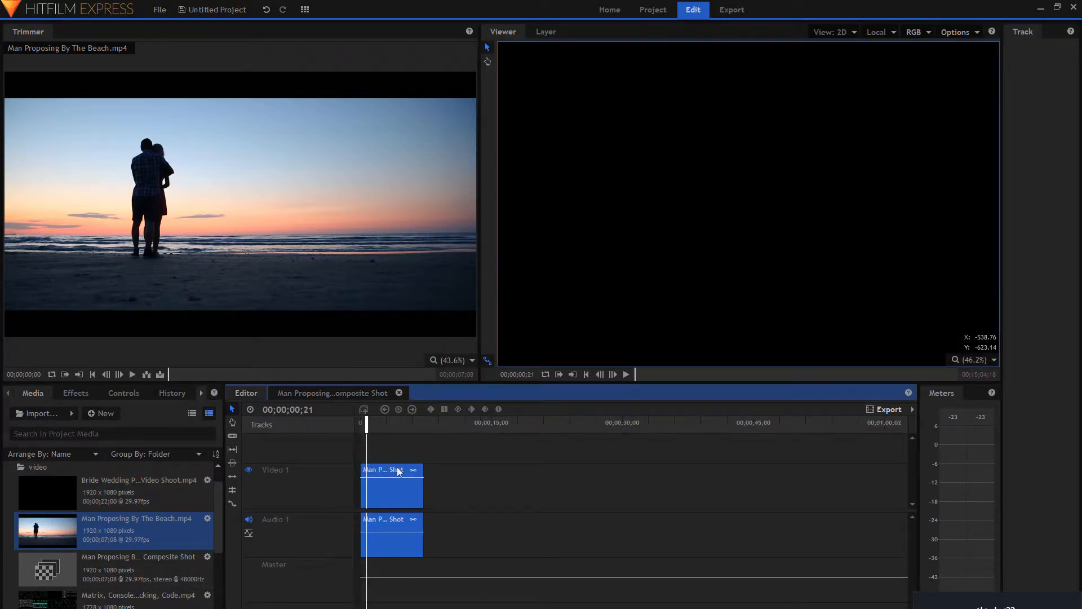
{"action": "scroll", "coordinate": [79, 552], "scroll_direction": "down", "scroll_amount": 5}
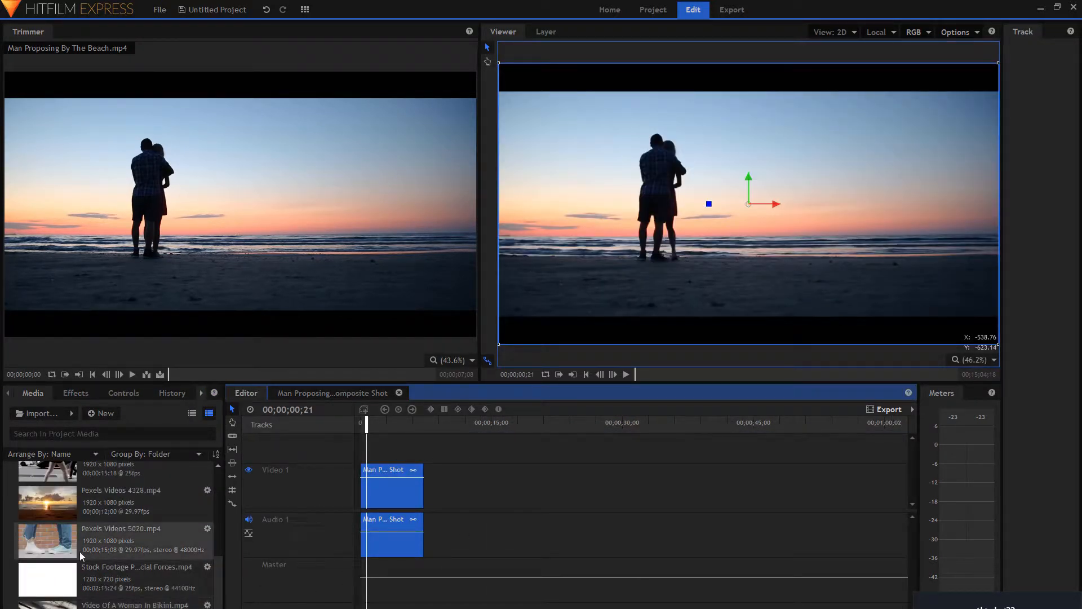
{"action": "left_click_drag", "start_coordinate": [83, 541], "coordinate": [437, 425]}
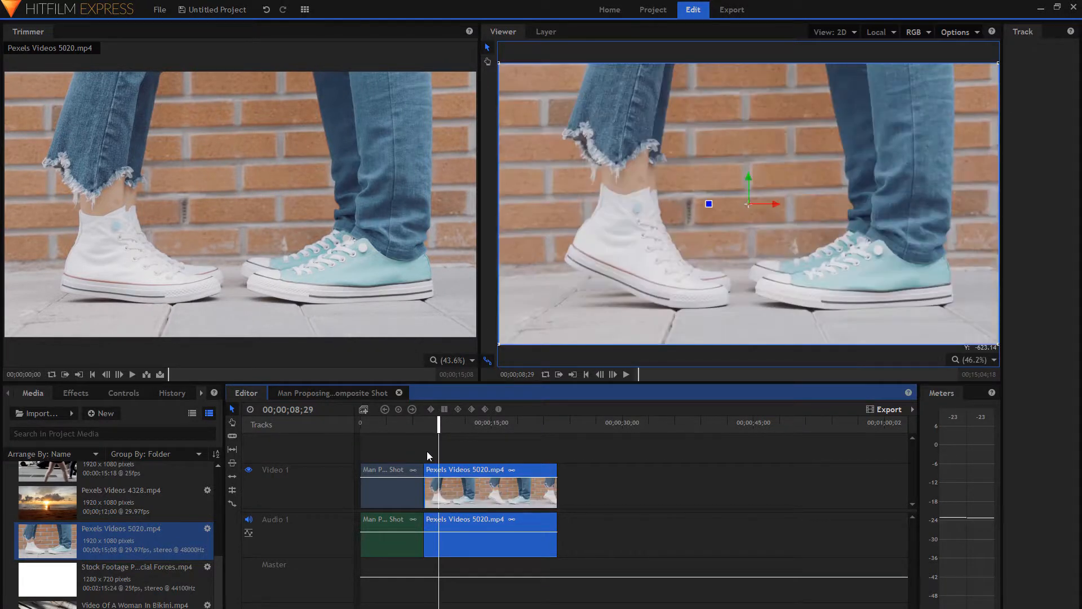
Slice Pexels Videos 5020.mp4 at 00;00;14;03 and delete the part after the cut
{"action": "key", "text": "space"}
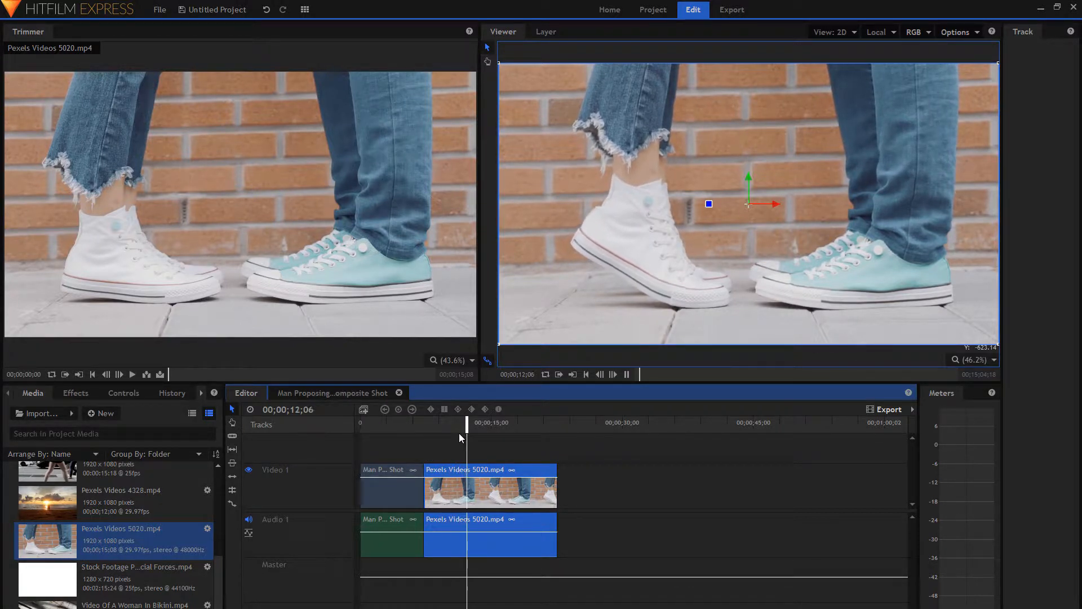
{"action": "key", "text": "space"}
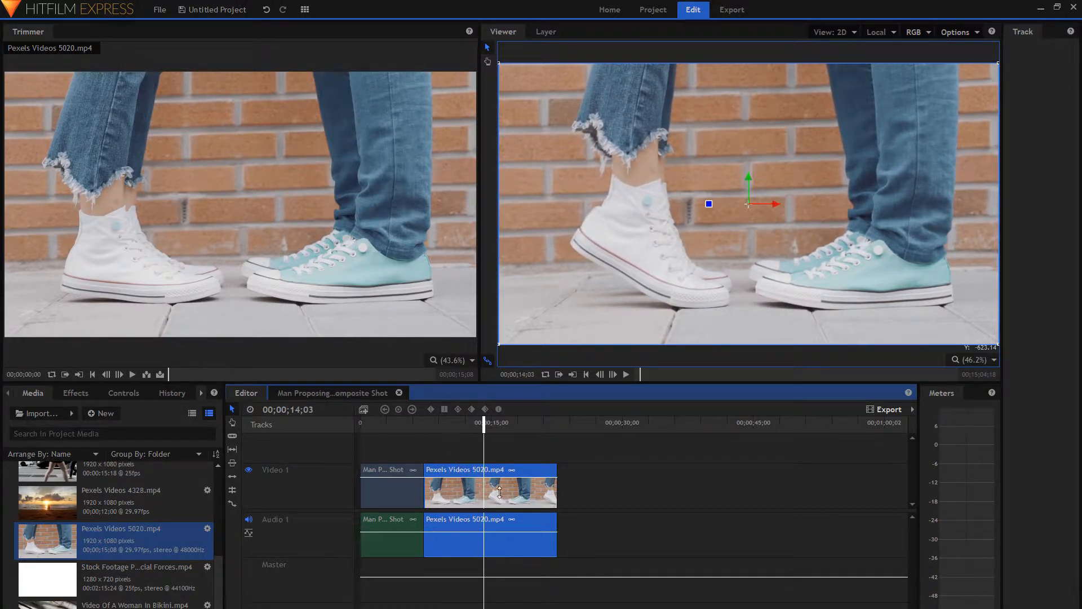
{"action": "key", "text": "c"}
{"action": "left_click", "coordinate": [487, 484]}
{"action": "key", "text": "v"}
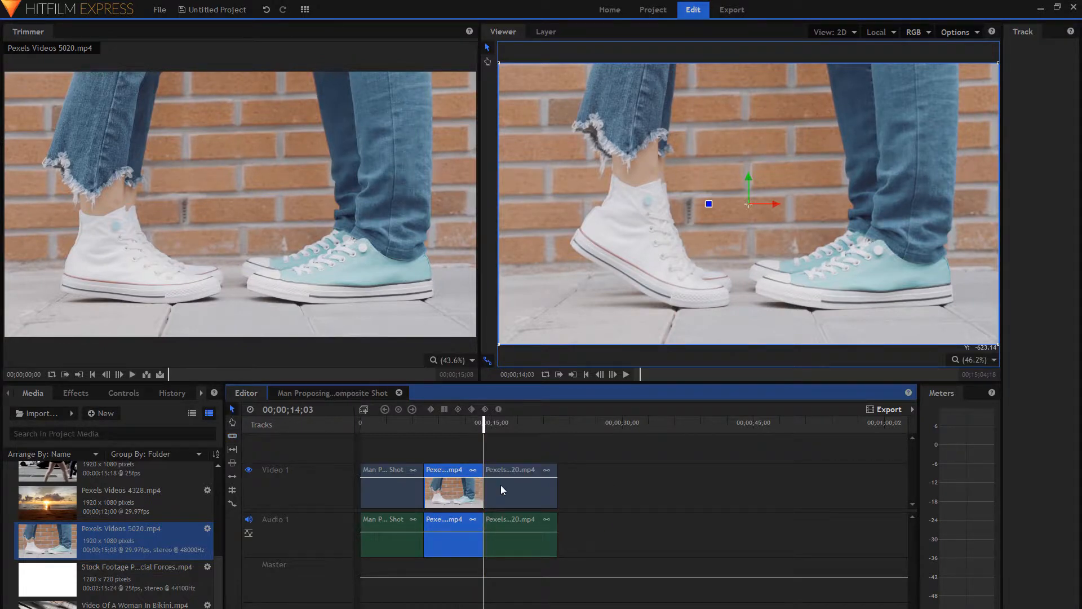
{"action": "left_click", "coordinate": [519, 489]}
{"action": "key", "text": "Delete"}
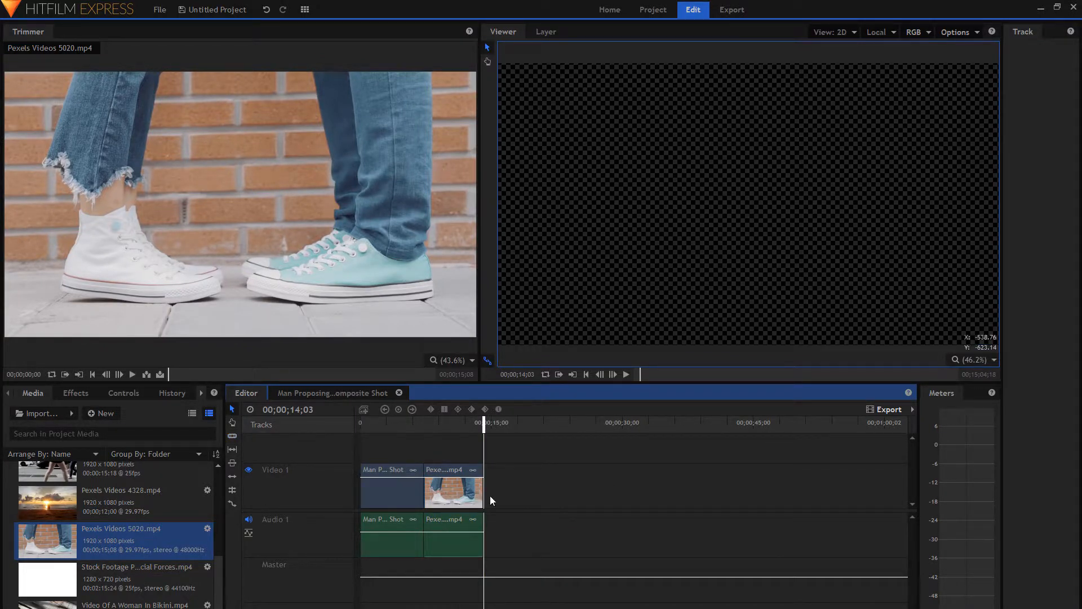
Make the trimmed Pexels Videos 5020.mp4 clip a composite shot using the selected clip's properties and leaving effects and transforms here
{"action": "right_click", "coordinate": [421, 486]}
{"action": "left_click", "coordinate": [524, 494]}
{"action": "left_click", "coordinate": [467, 501]}
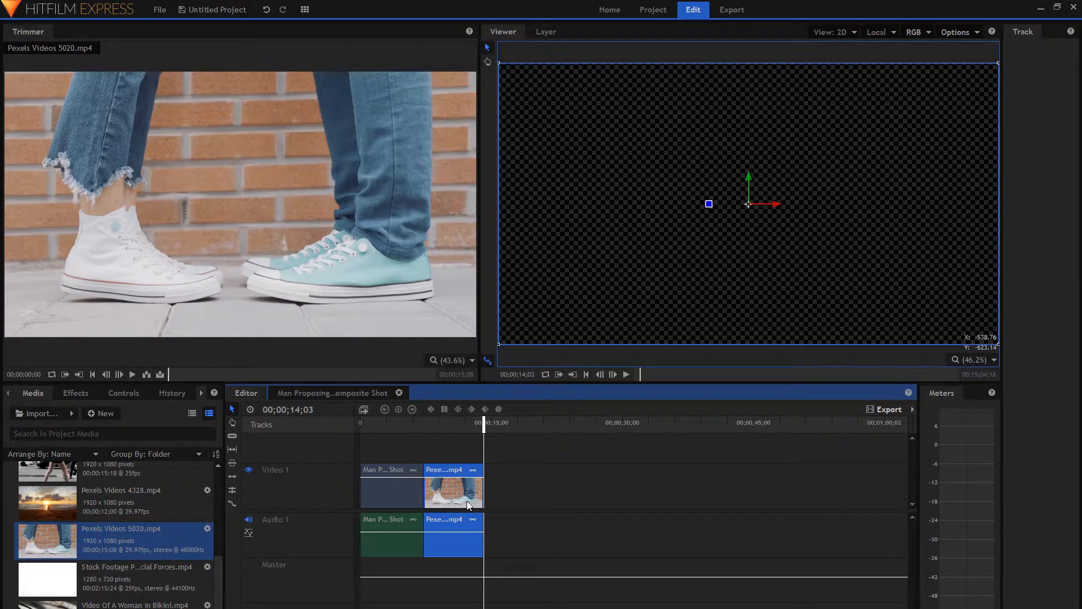
{"action": "key", "text": "ctrl+m"}
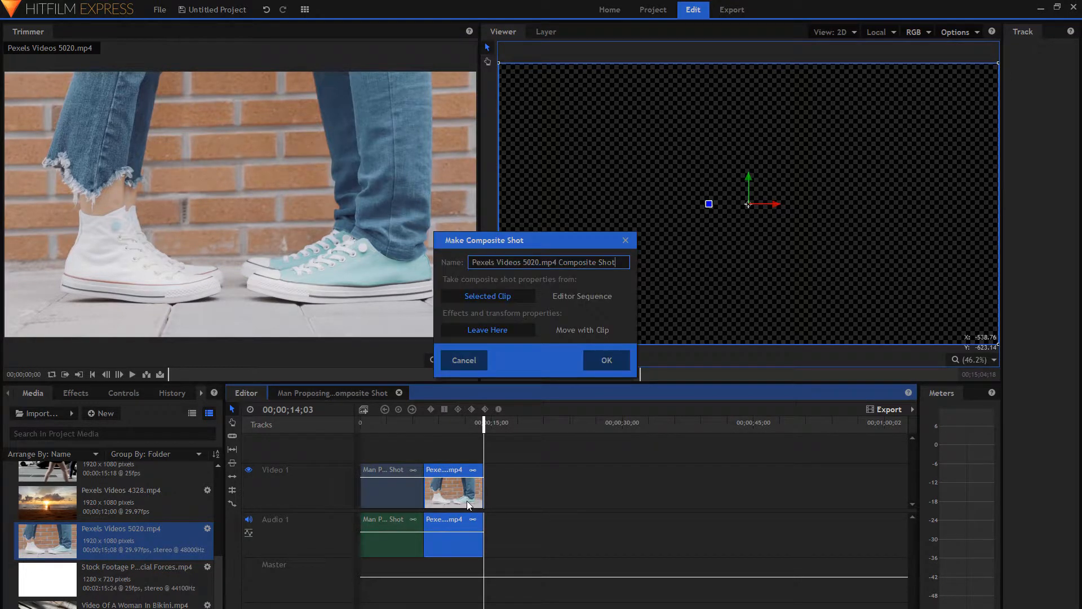
{"action": "left_click", "coordinate": [617, 359]}
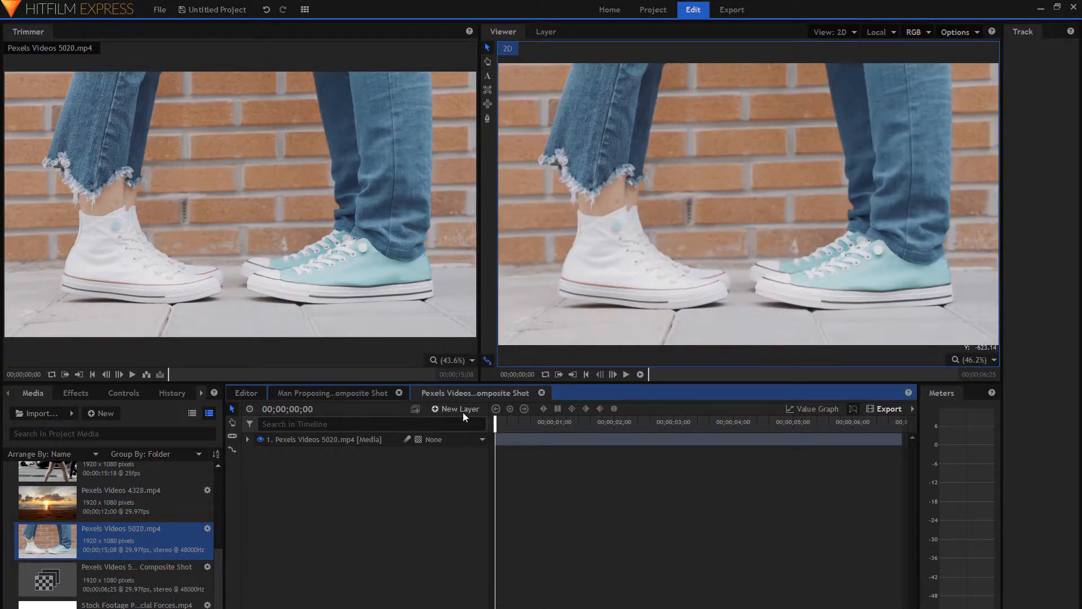
Open the beach clip's composite shot and expand the Hitfilms Presets folder in the effects library
{"action": "left_click", "coordinate": [308, 393]}
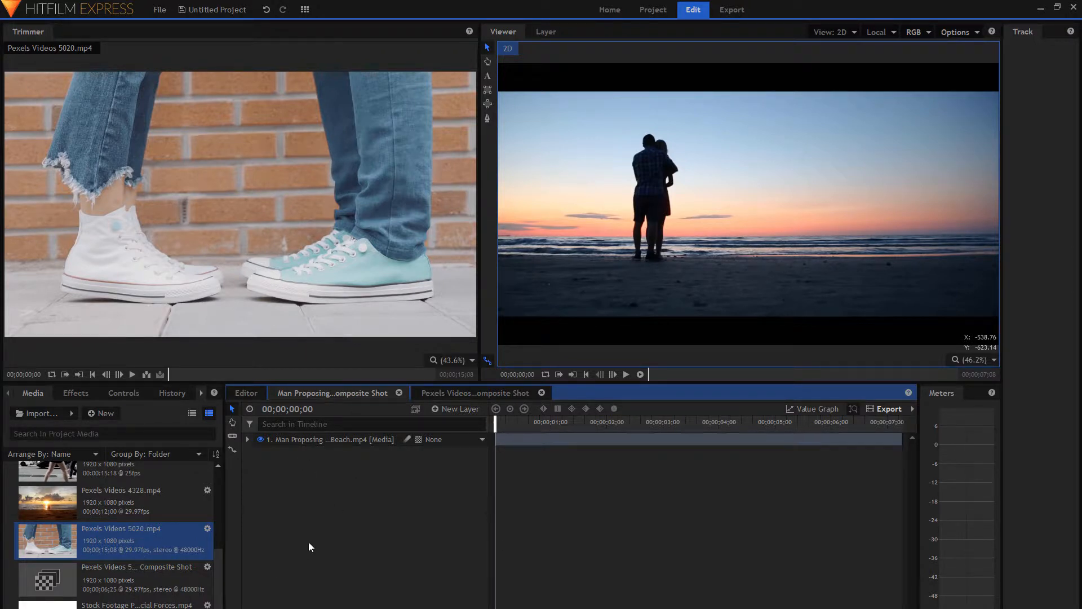
{"action": "scroll", "coordinate": [116, 568], "scroll_direction": "up", "scroll_amount": 5}
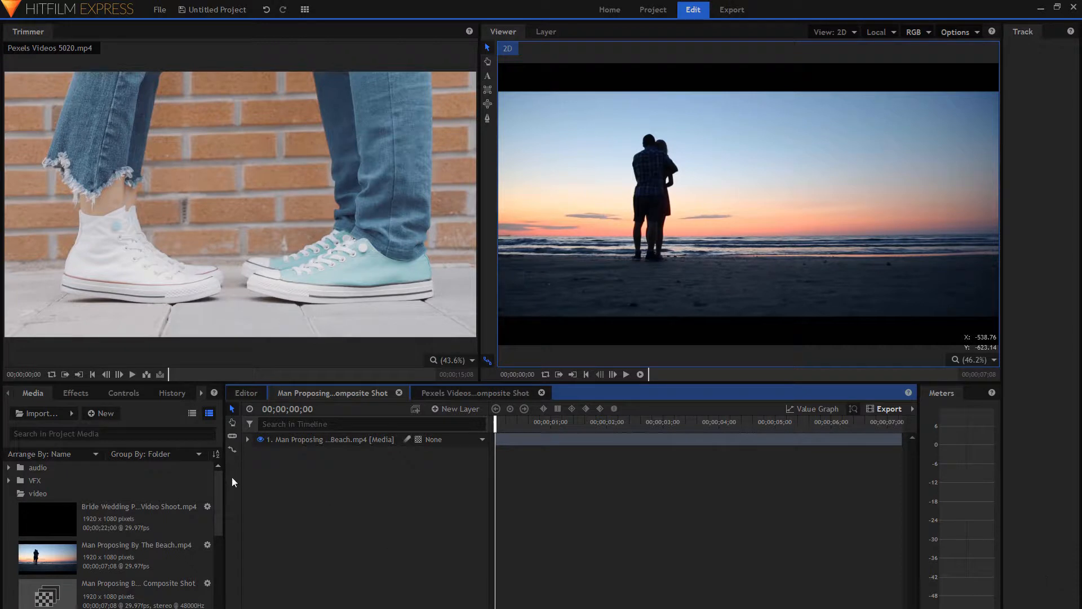
{"action": "left_click", "coordinate": [464, 392]}
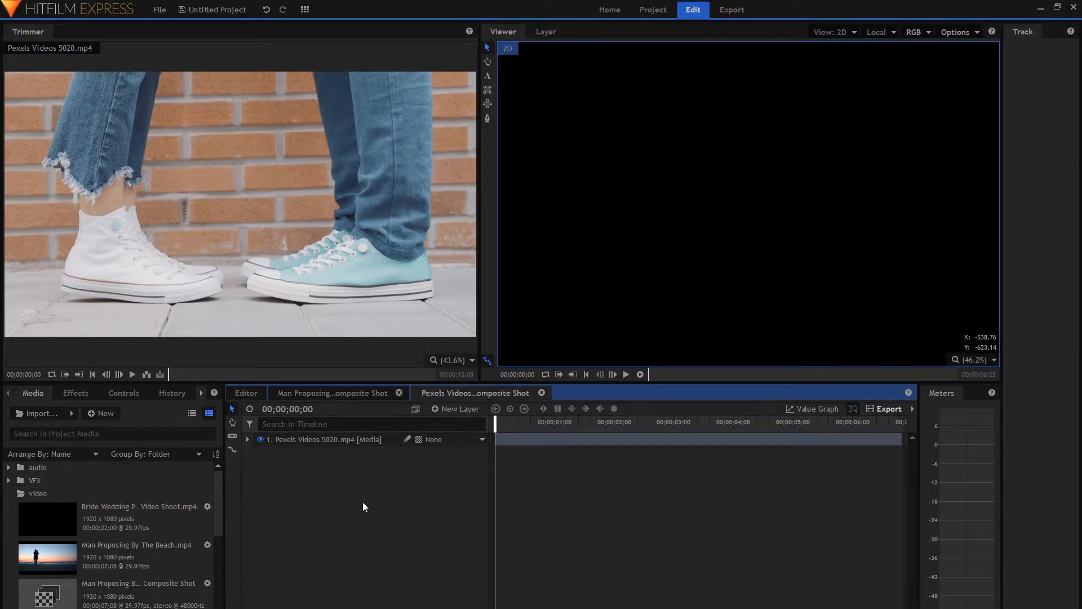
{"action": "left_click", "coordinate": [331, 393]}
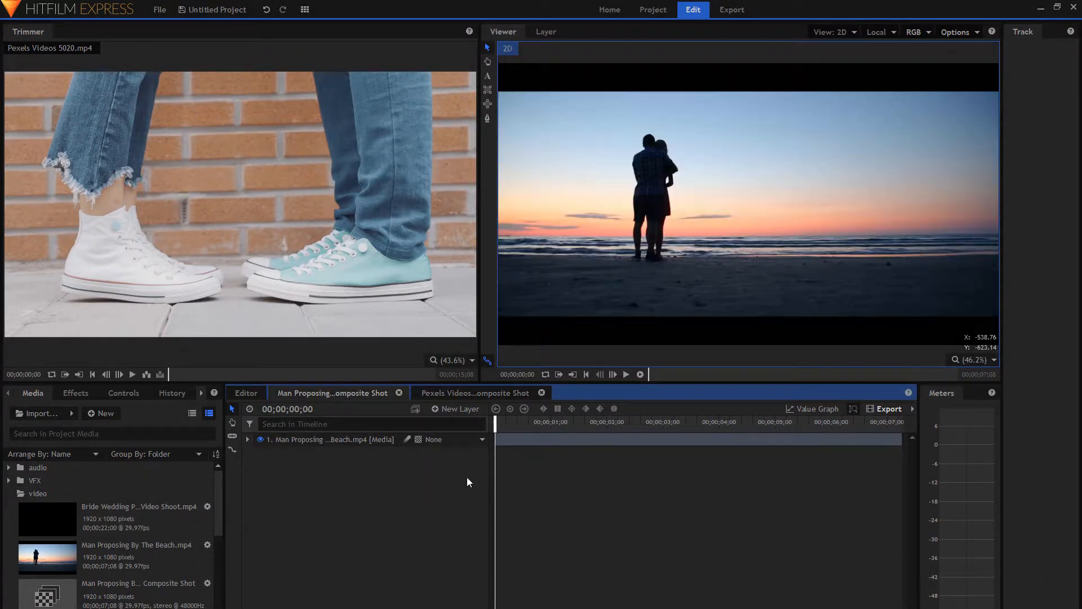
{"action": "left_click", "coordinate": [73, 393]}
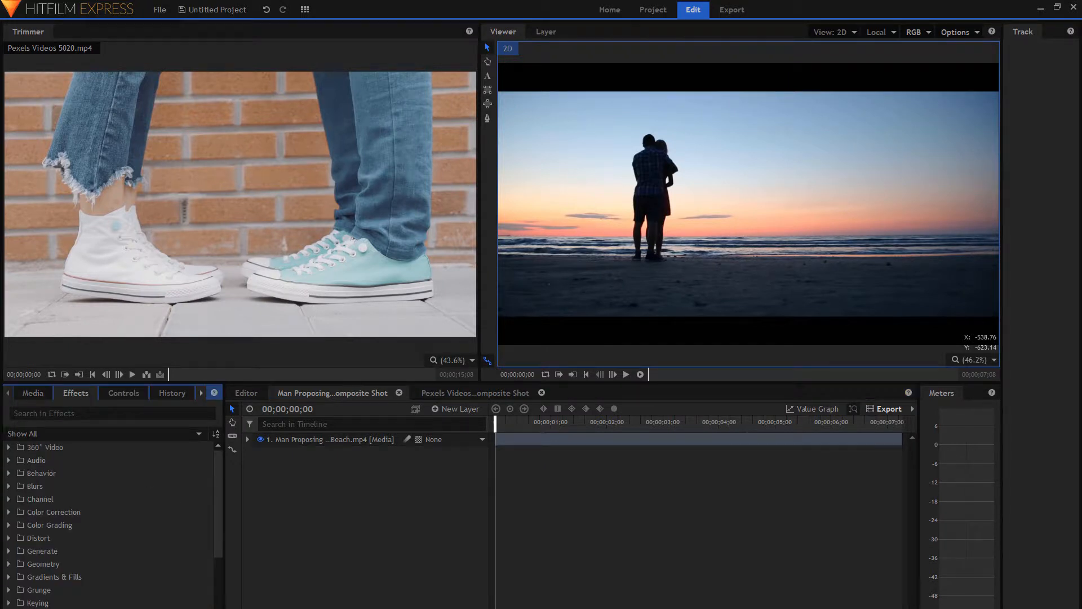
{"action": "scroll", "coordinate": [72, 564], "scroll_direction": "down", "scroll_amount": 5}
{"action": "double_click", "coordinate": [33, 588]}
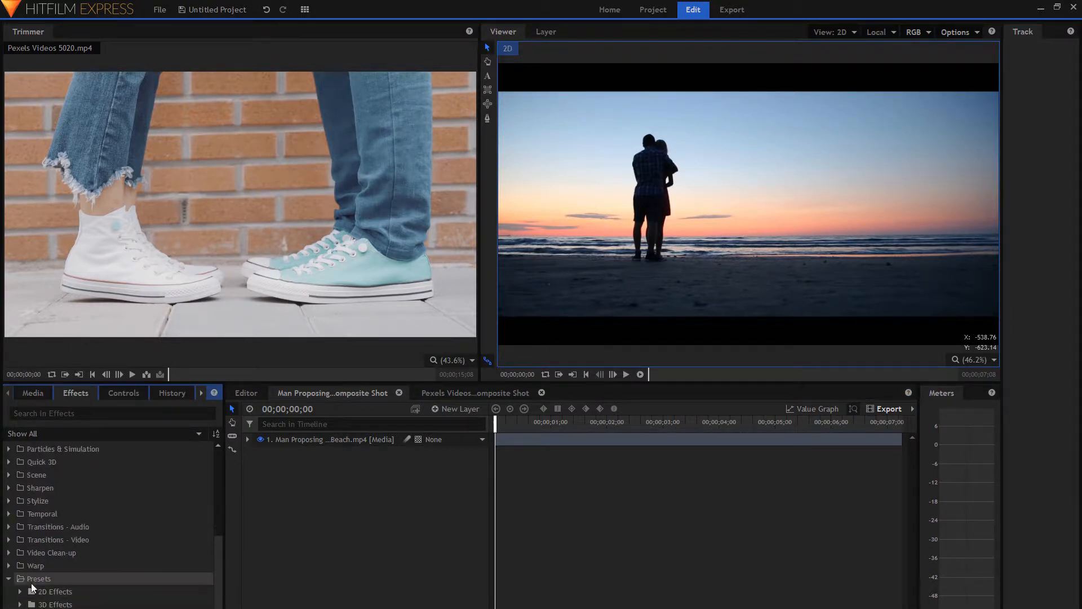
{"action": "left_click", "coordinate": [20, 608]}
{"action": "scroll", "coordinate": [32, 600], "scroll_direction": "down", "scroll_amount": 7}
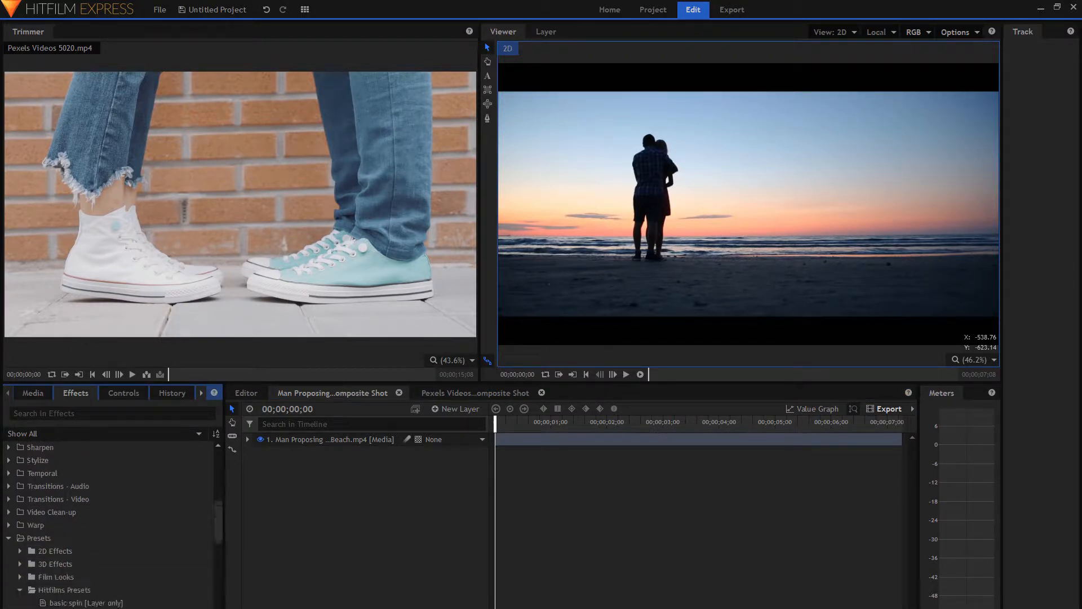
Apply the Perspective Spin Clockwise Clip #1 preset to the beach layer and place its Latitude and Swing keyframes at the layer's end
{"action": "scroll", "coordinate": [22, 540], "scroll_direction": "up", "scroll_amount": 4}
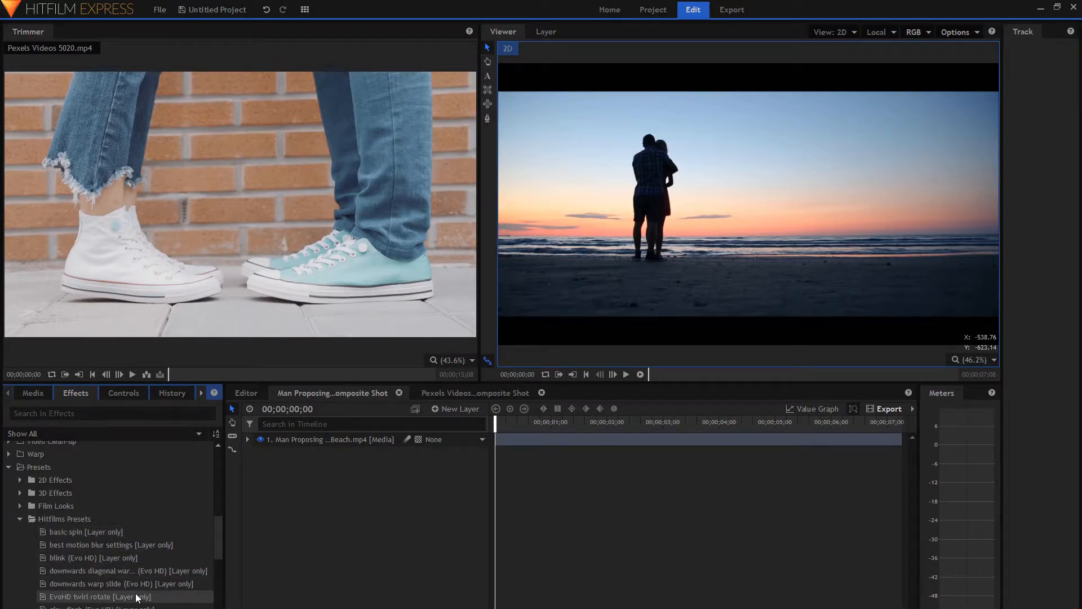
{"action": "scroll", "coordinate": [104, 565], "scroll_direction": "down", "scroll_amount": 2}
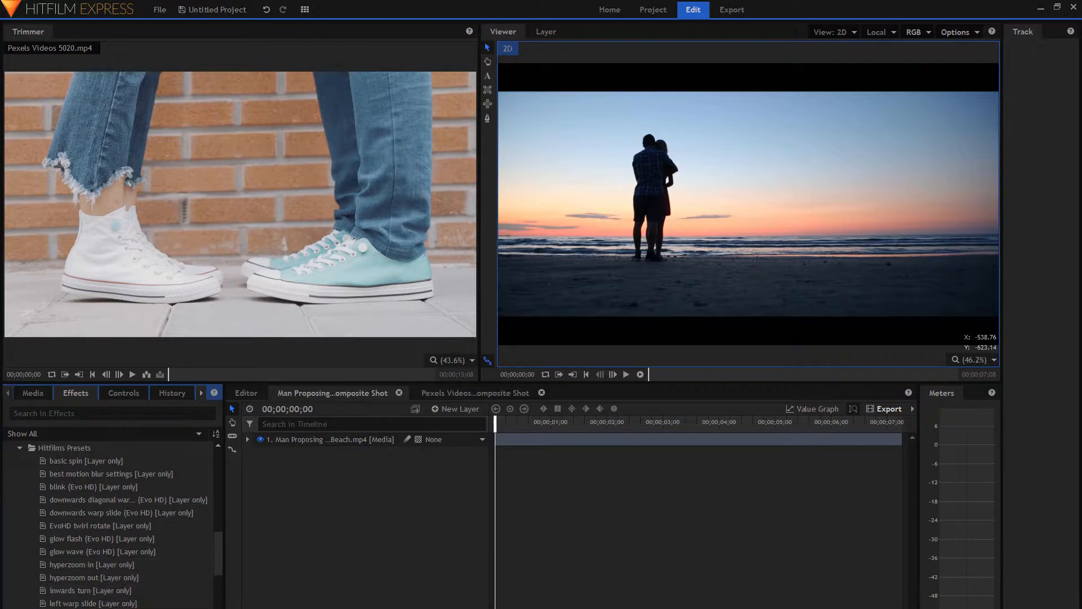
{"action": "scroll", "coordinate": [92, 592], "scroll_direction": "down", "scroll_amount": 1}
{"action": "scroll", "coordinate": [93, 592], "scroll_direction": "down", "scroll_amount": 1}
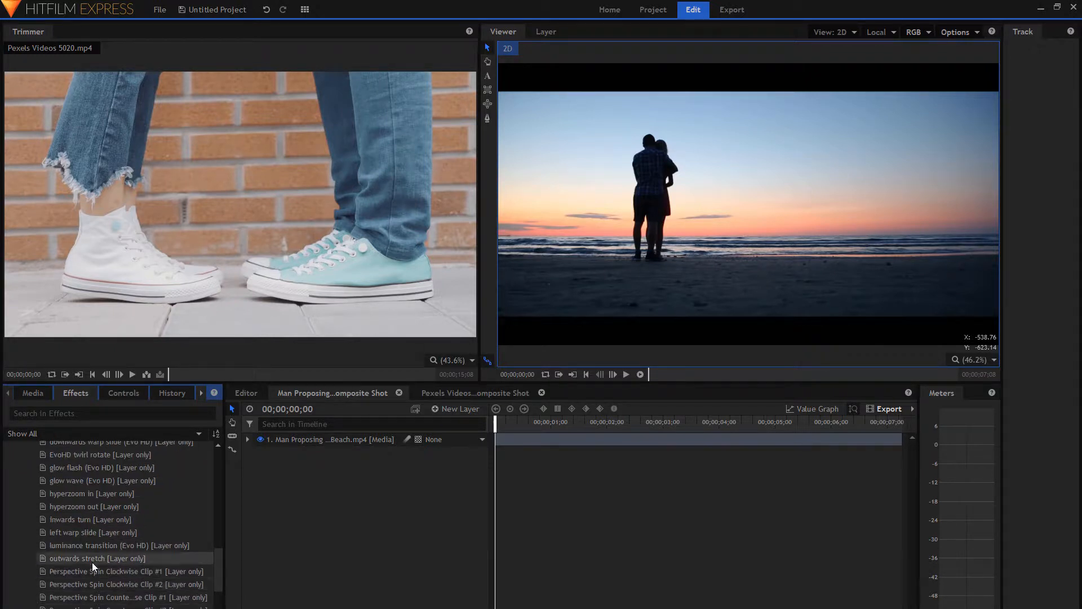
{"action": "left_click_drag", "start_coordinate": [194, 573], "coordinate": [557, 444]}
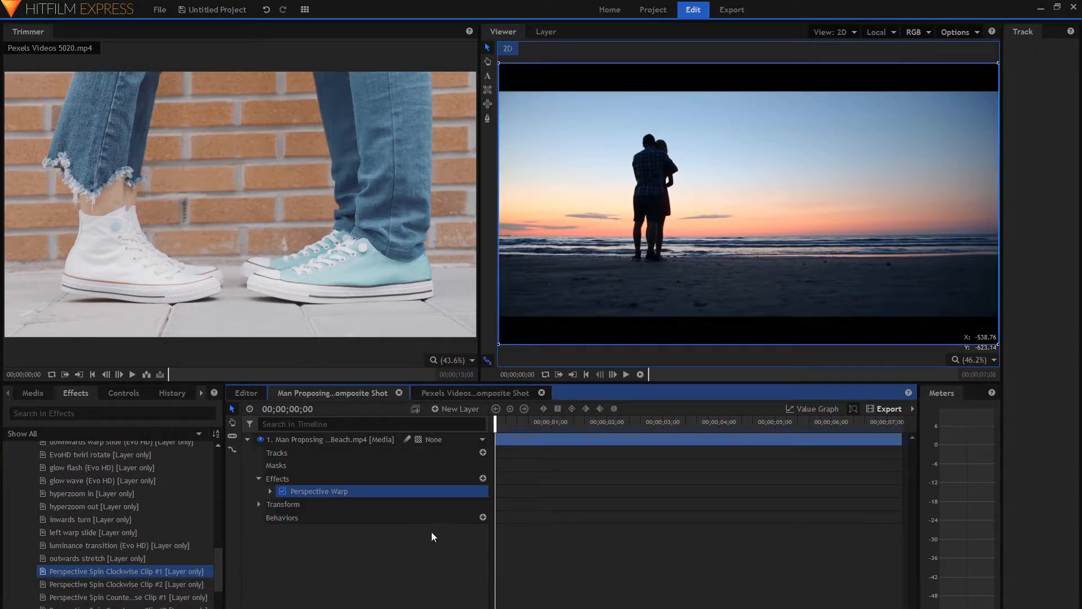
{"action": "left_click", "coordinate": [269, 491]}
{"action": "left_click_drag", "start_coordinate": [610, 490], "coordinate": [900, 503]}
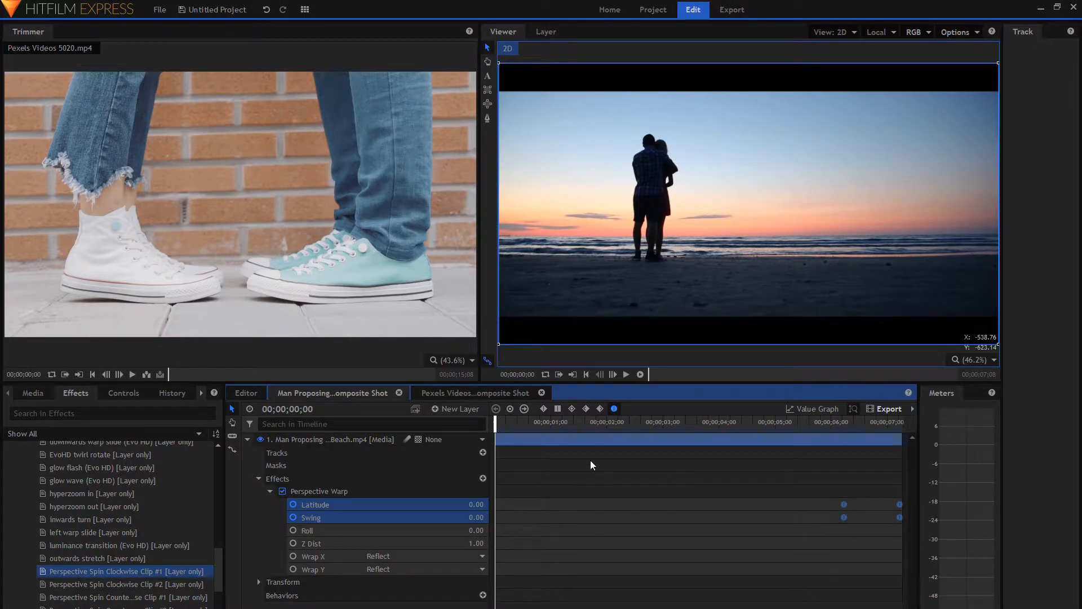
Apply the Perspective Spin Clockwise Clip #2 preset to the Pexels Videos 5020.mp4 layer in its composite shot
{"action": "left_click", "coordinate": [463, 393]}
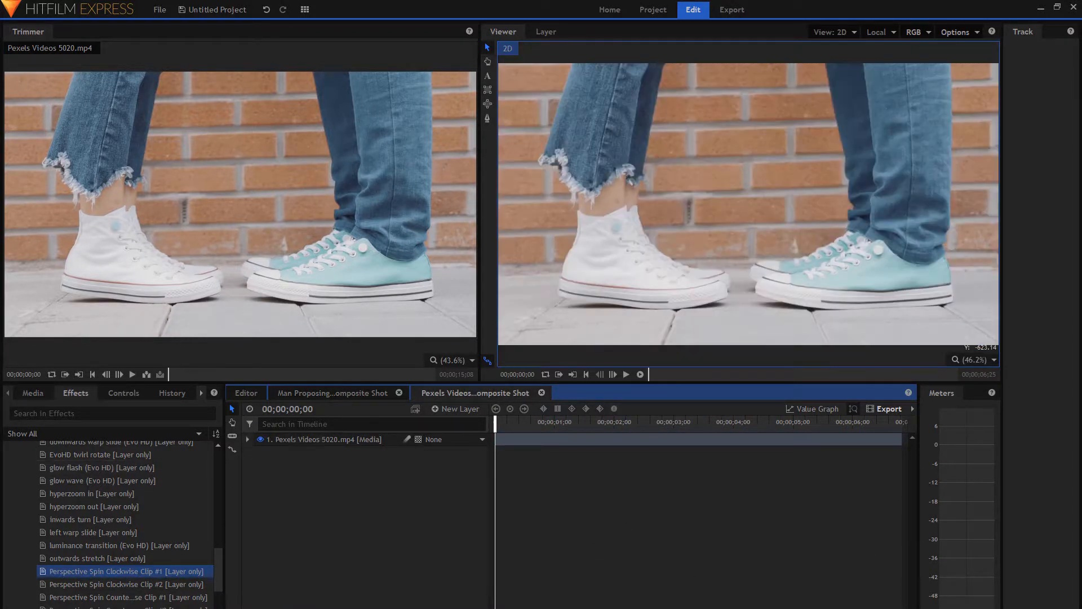
{"action": "left_click", "coordinate": [161, 584]}
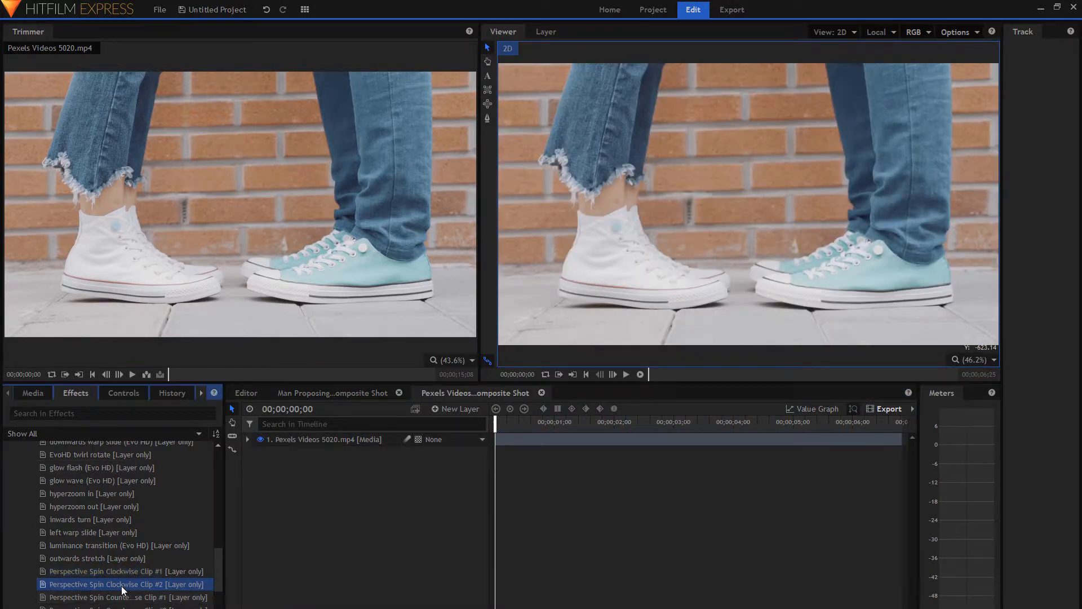
{"action": "left_click_drag", "start_coordinate": [70, 589], "coordinate": [366, 444]}
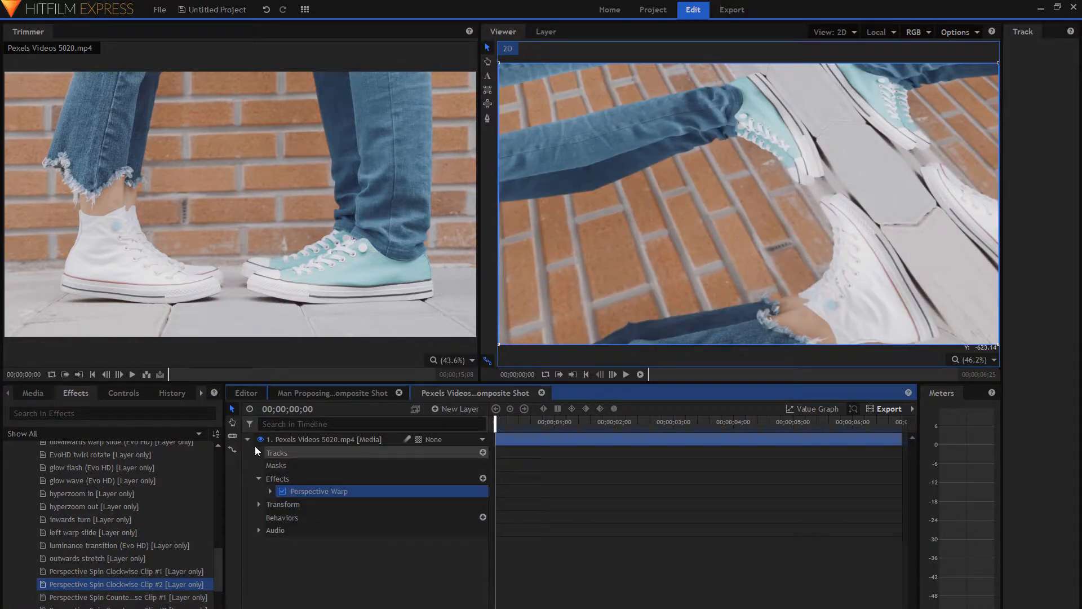
{"action": "left_click", "coordinate": [247, 439]}
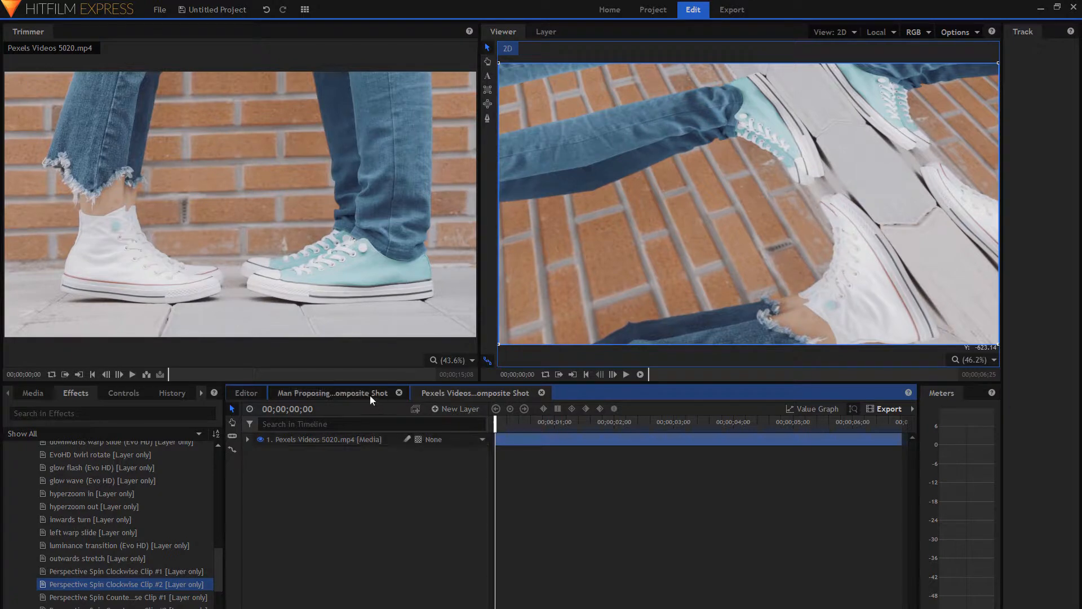
Play the editor sequence from the start through the transition between the two composite shots
{"action": "left_click", "coordinate": [281, 394]}
{"action": "left_click", "coordinate": [248, 394]}
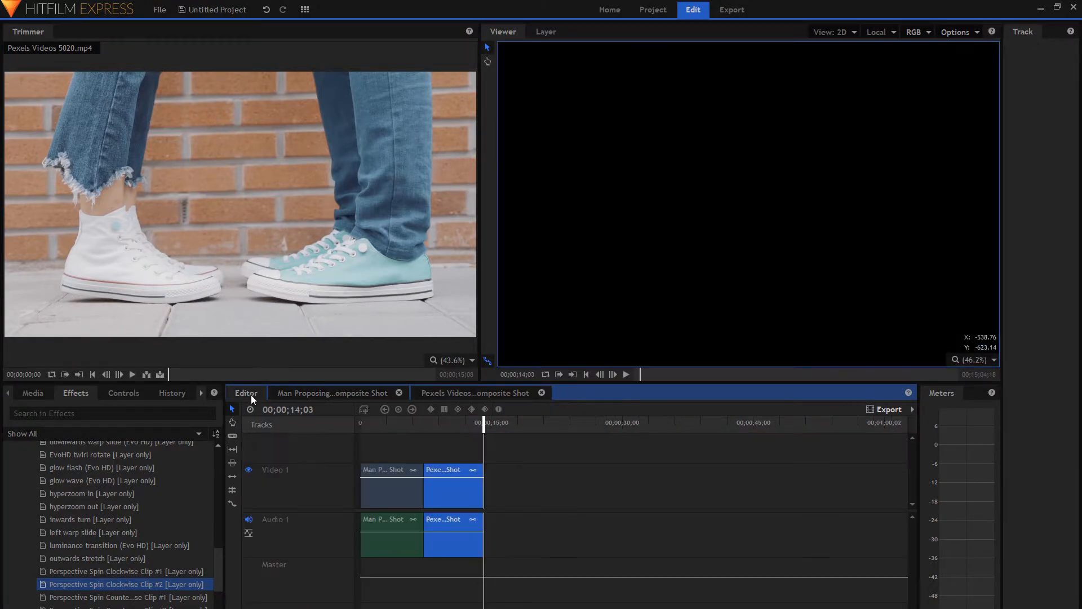
{"action": "left_click", "coordinate": [575, 484]}
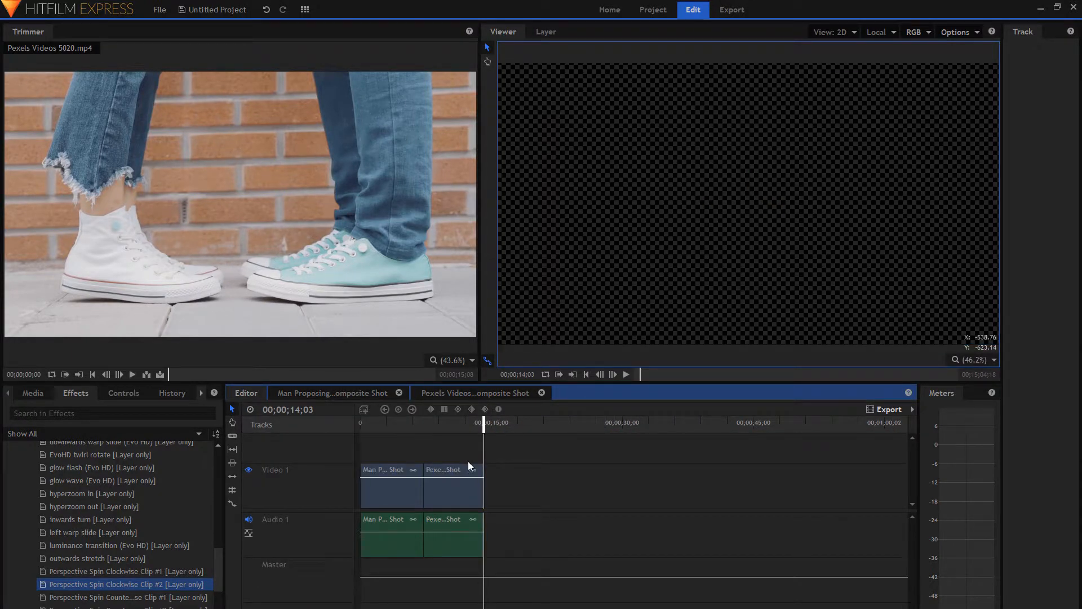
{"action": "left_click", "coordinate": [369, 423]}
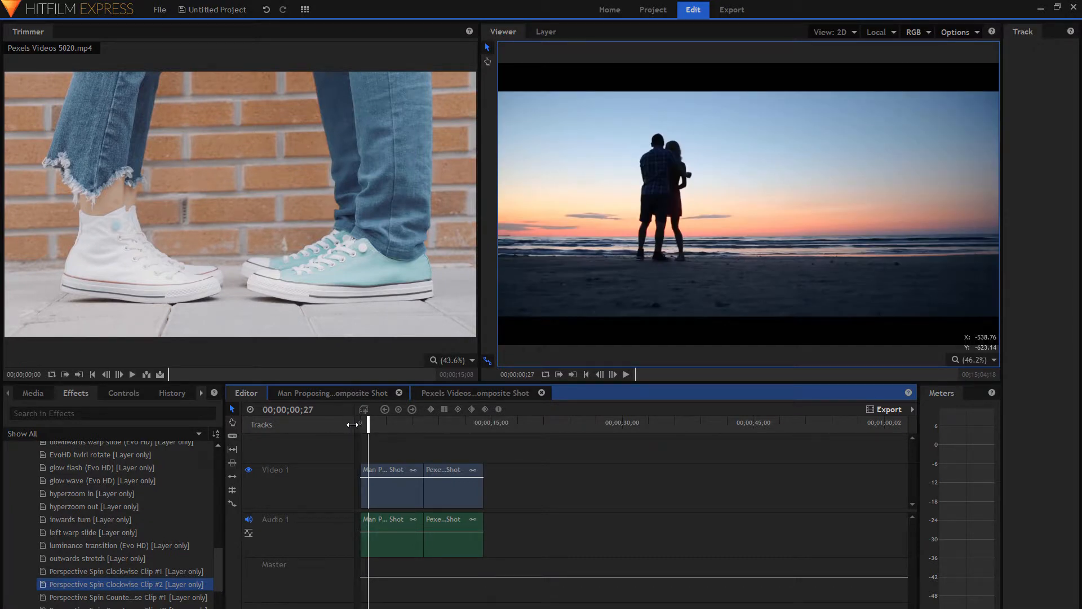
{"action": "left_click", "coordinate": [360, 423]}
{"action": "key", "text": "space"}
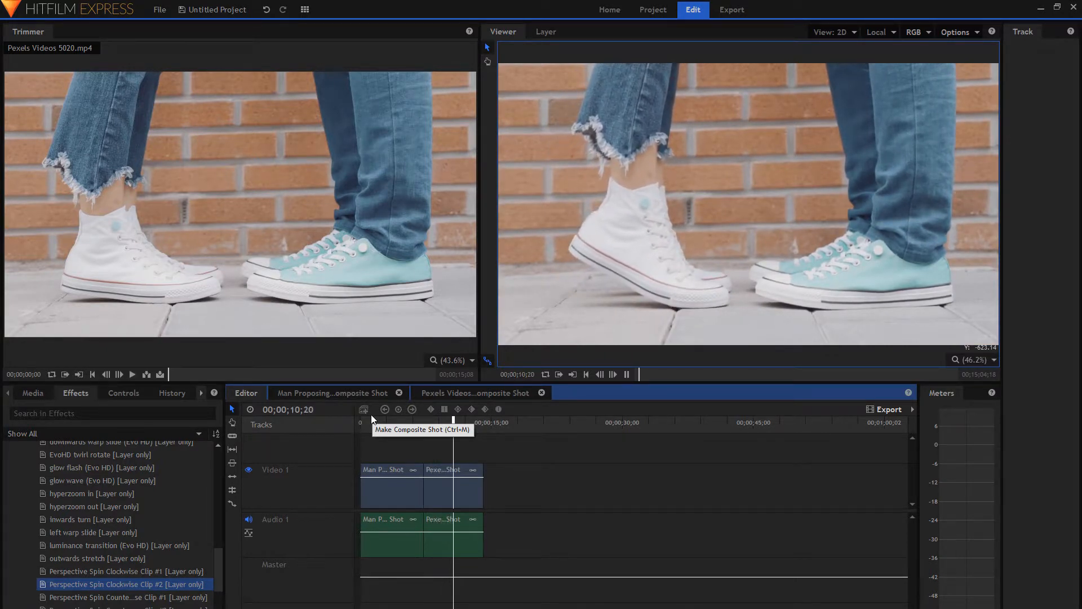
{"action": "key", "text": "space"}
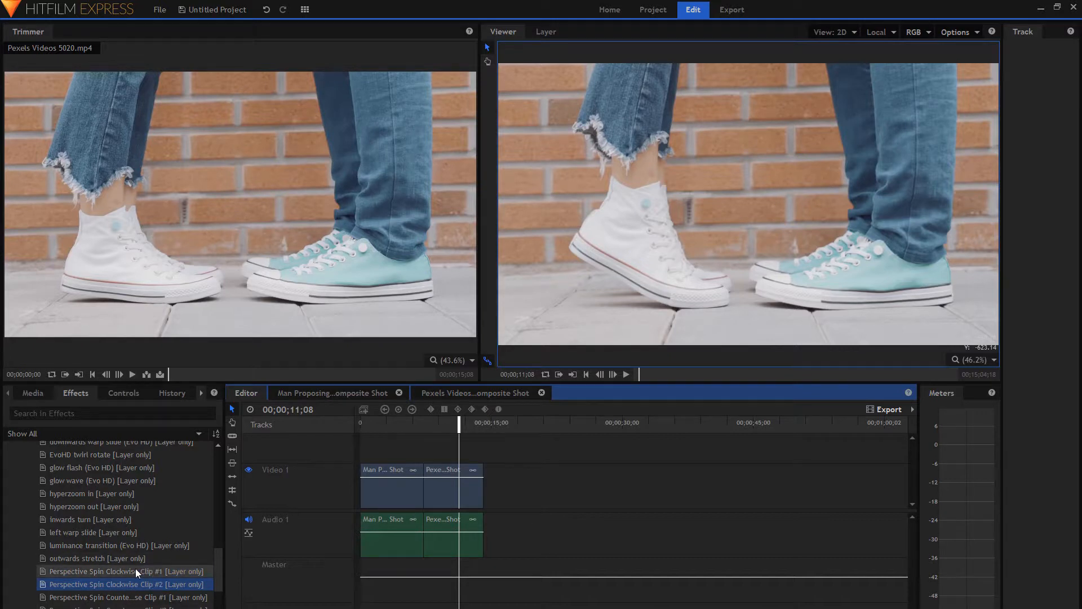
Review the beach and Pexels Videos 5020.mp4 composite shots, and return to the editor sequence
{"action": "left_click", "coordinate": [334, 391]}
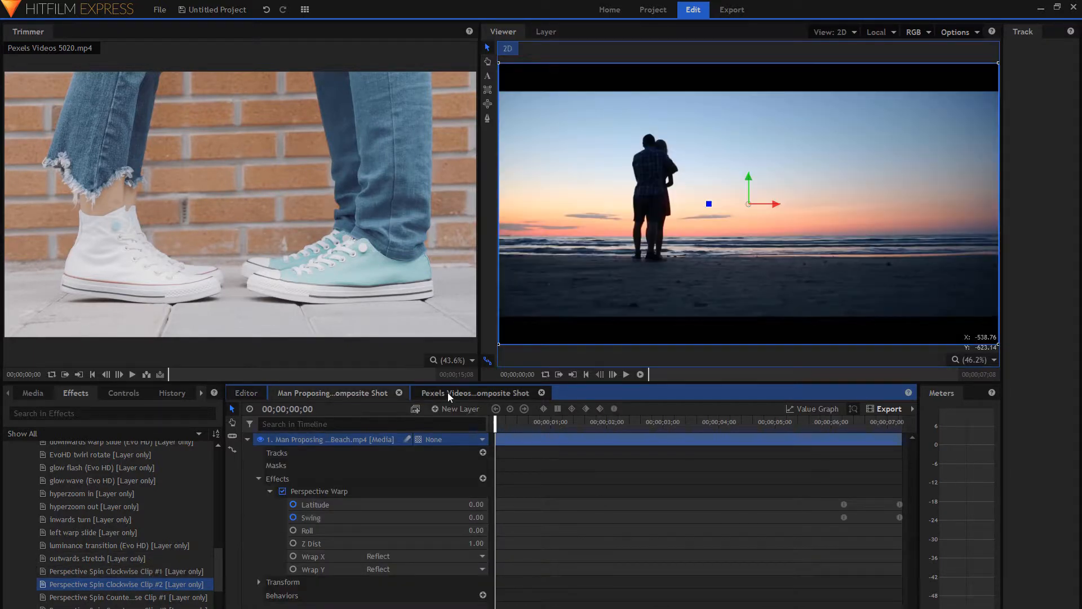
{"action": "left_click", "coordinate": [448, 391]}
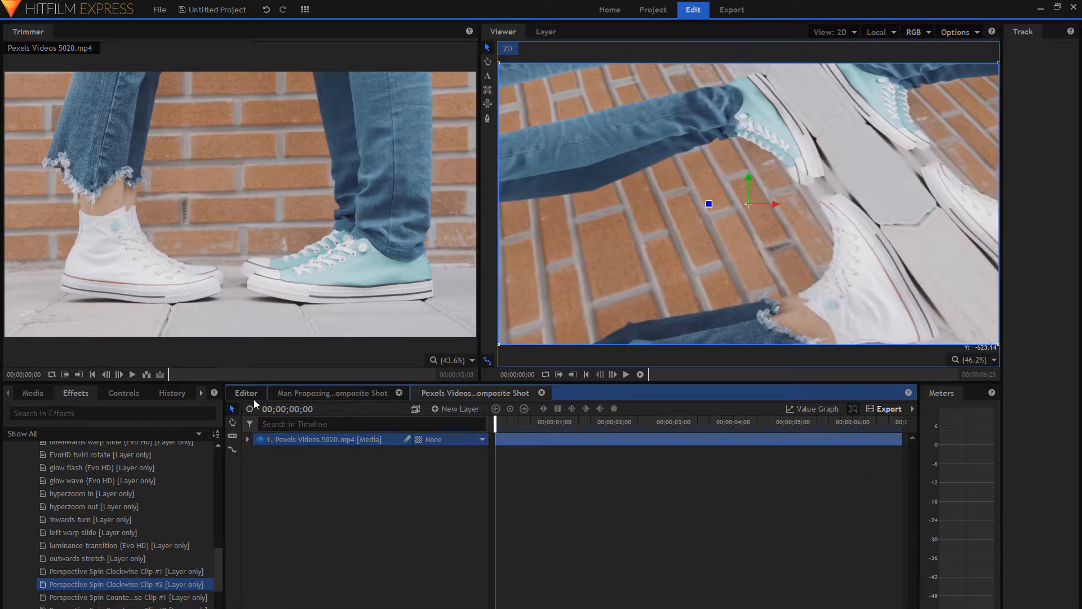
{"action": "left_click", "coordinate": [253, 395]}
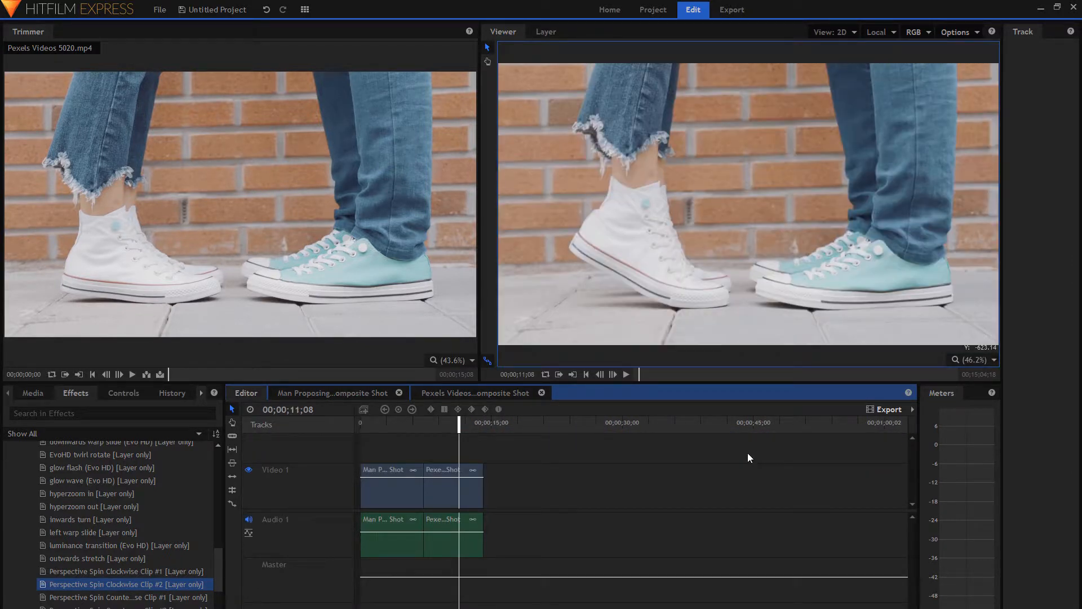
{"action": "scroll", "coordinate": [144, 564], "scroll_direction": "down", "scroll_amount": 2}
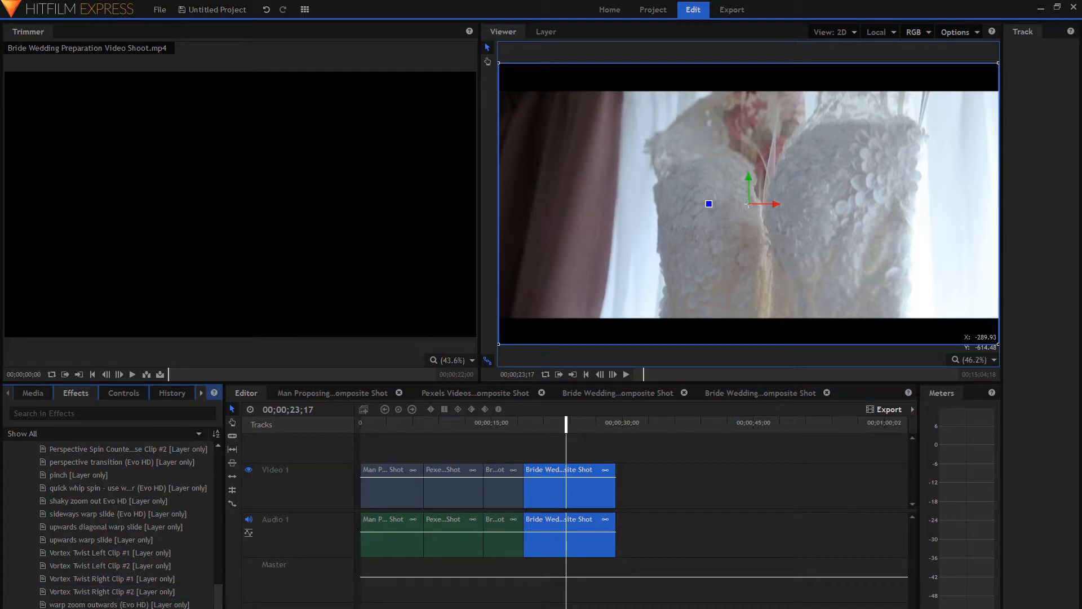
Add Bride Wedding Preparation Video Shoot.mp4 to the Video 1 track after the existing clips, at about 00;00;34;15
{"action": "left_click", "coordinate": [31, 394]}
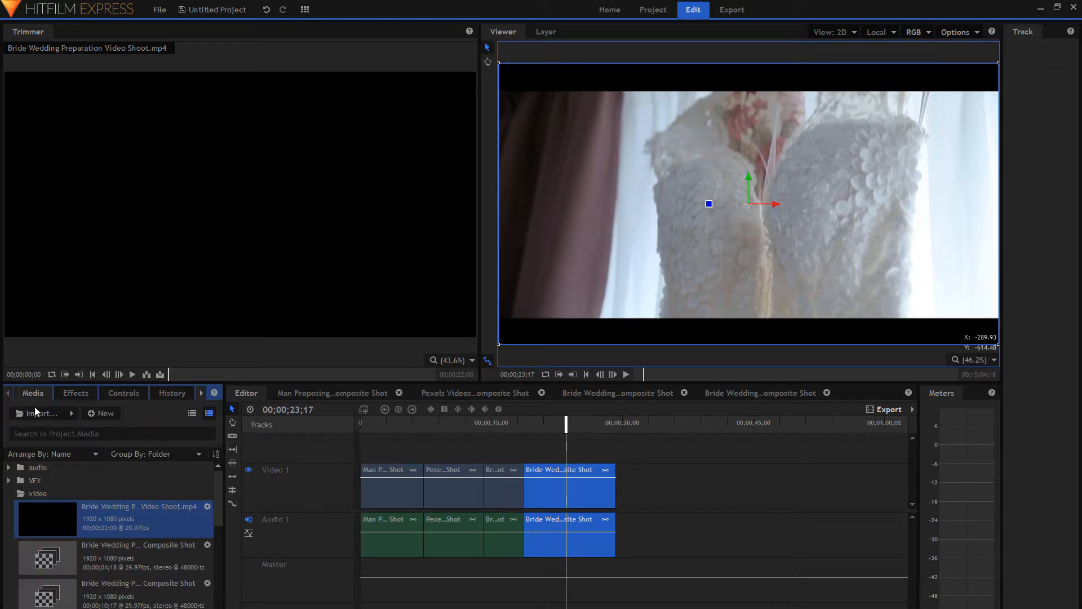
{"action": "scroll", "coordinate": [91, 548], "scroll_direction": "down", "scroll_amount": 3}
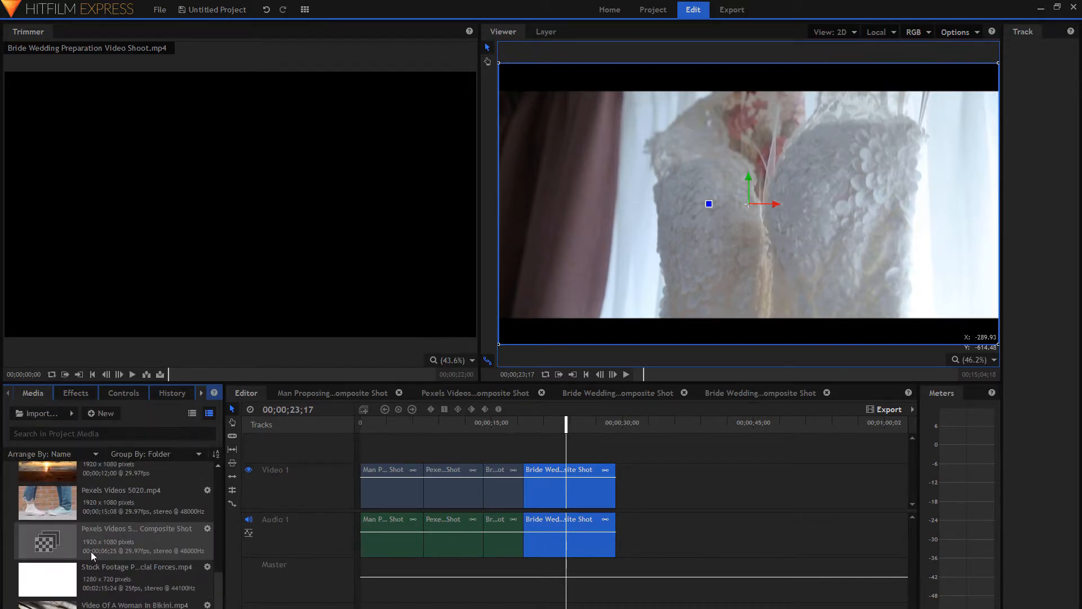
{"action": "scroll", "coordinate": [90, 551], "scroll_direction": "up", "scroll_amount": 4}
{"action": "scroll", "coordinate": [90, 552], "scroll_direction": "down", "scroll_amount": 4}
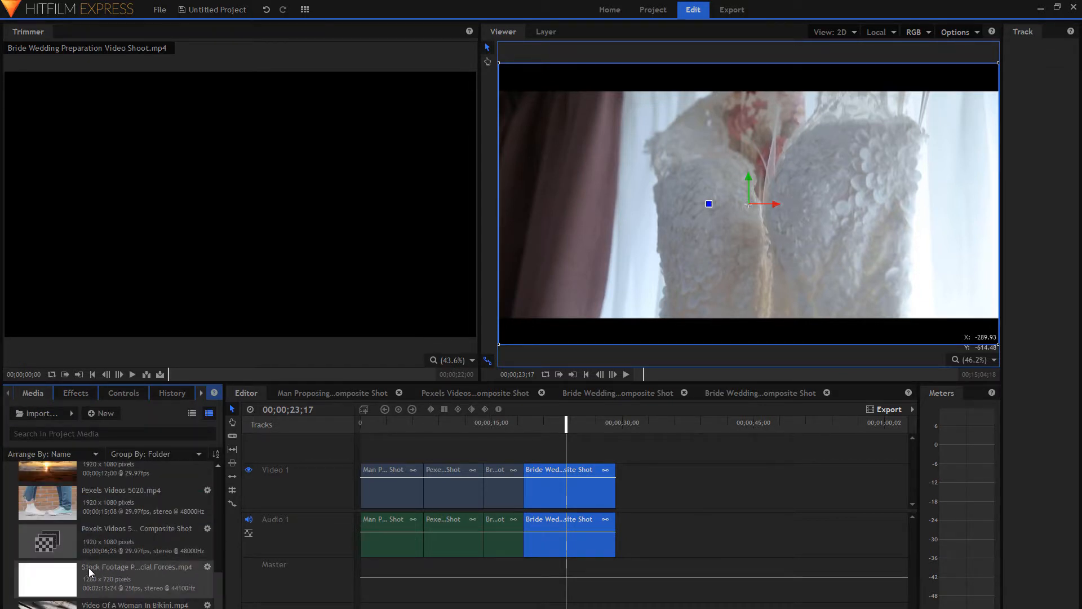
{"action": "scroll", "coordinate": [90, 563], "scroll_direction": "up", "scroll_amount": 5}
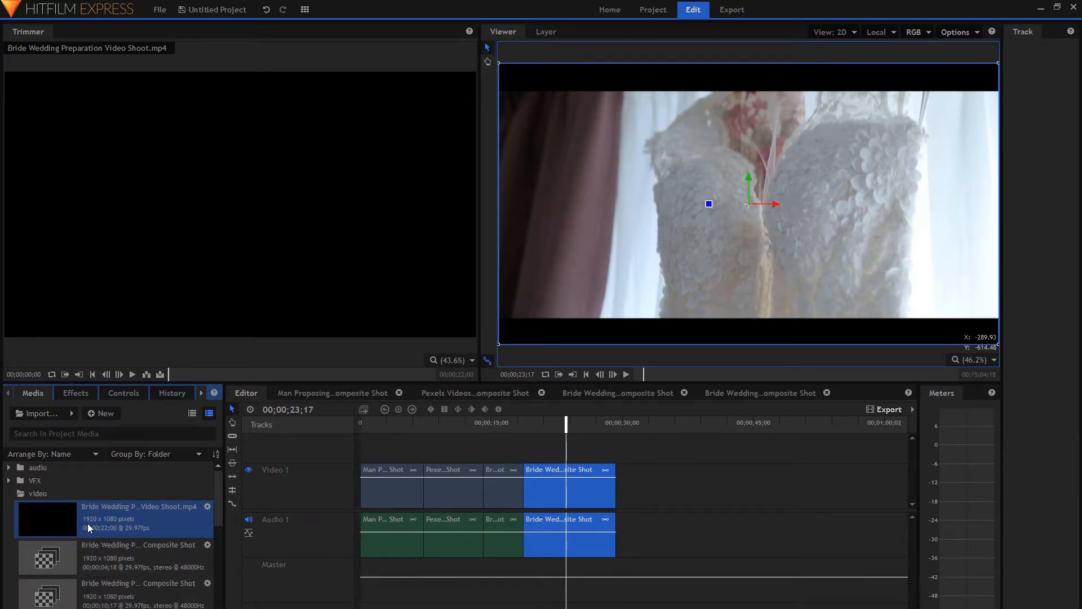
{"action": "left_click_drag", "start_coordinate": [87, 527], "coordinate": [667, 496]}
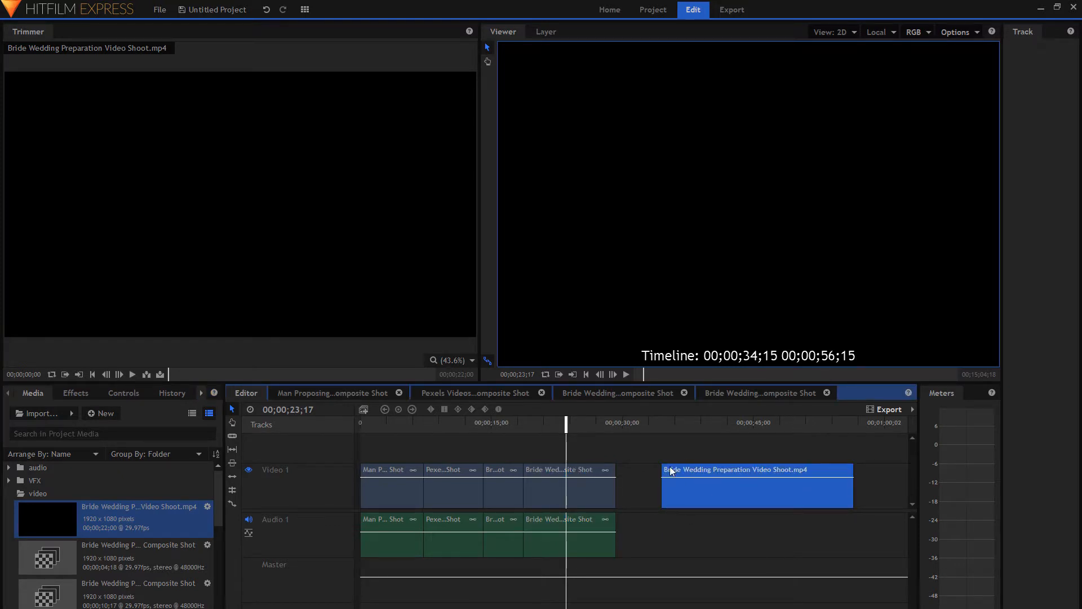
Trim the black start off the added bride clip and make it a composite shot with properties taken from the selected clip
{"action": "left_click", "coordinate": [657, 429]}
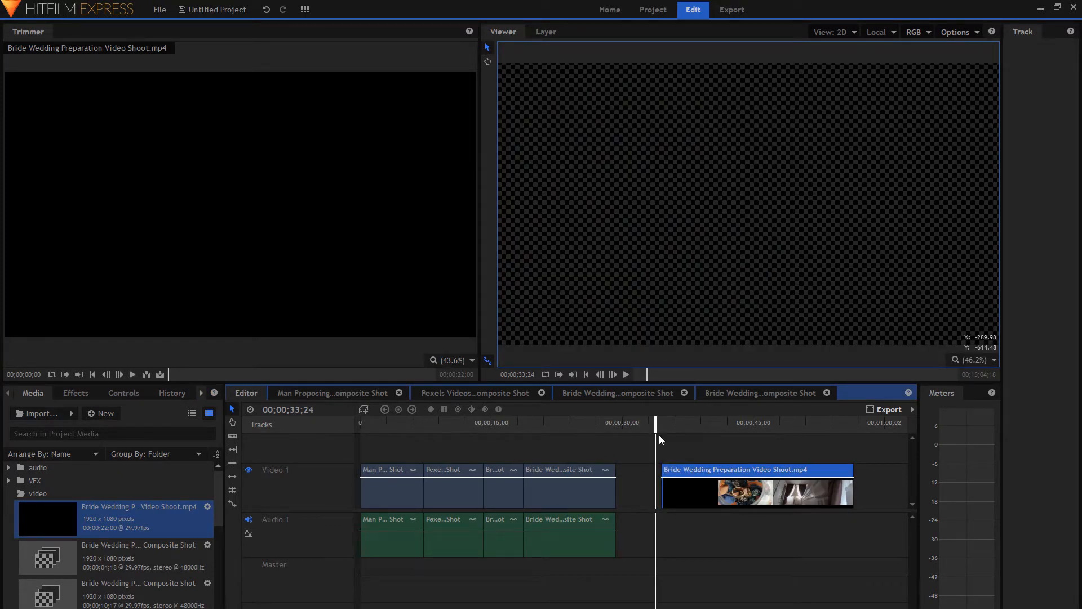
{"action": "right_click", "coordinate": [728, 486]}
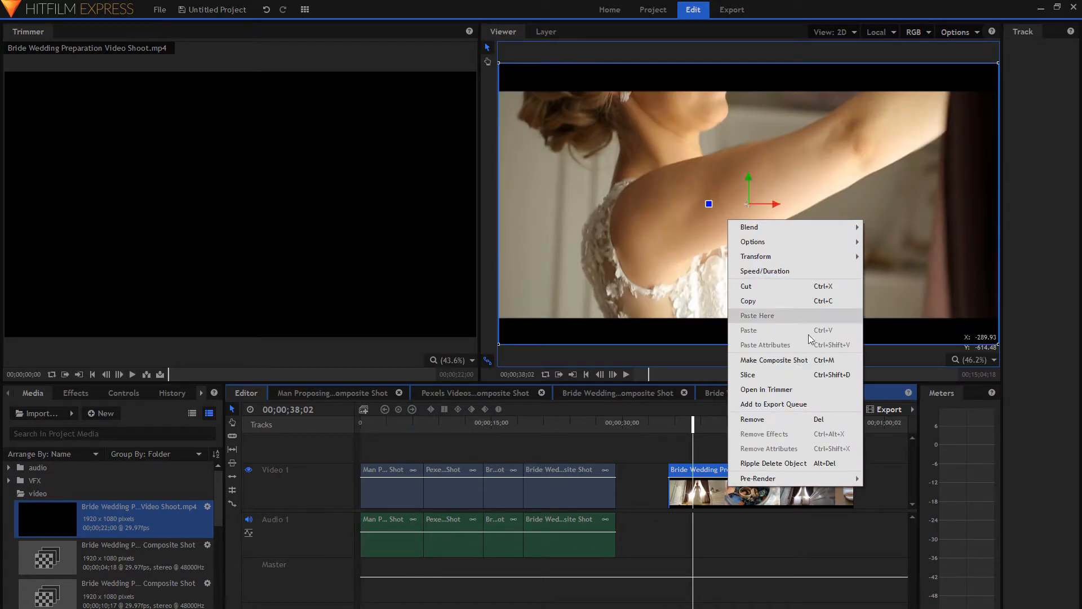
{"action": "left_click", "coordinate": [796, 361]}
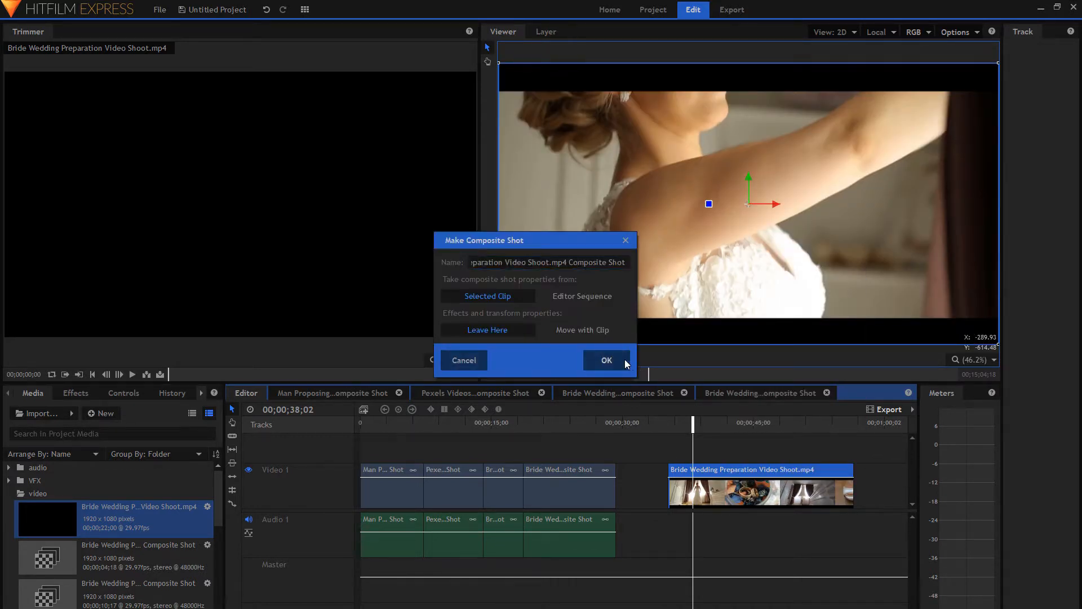
{"action": "left_click", "coordinate": [609, 360]}
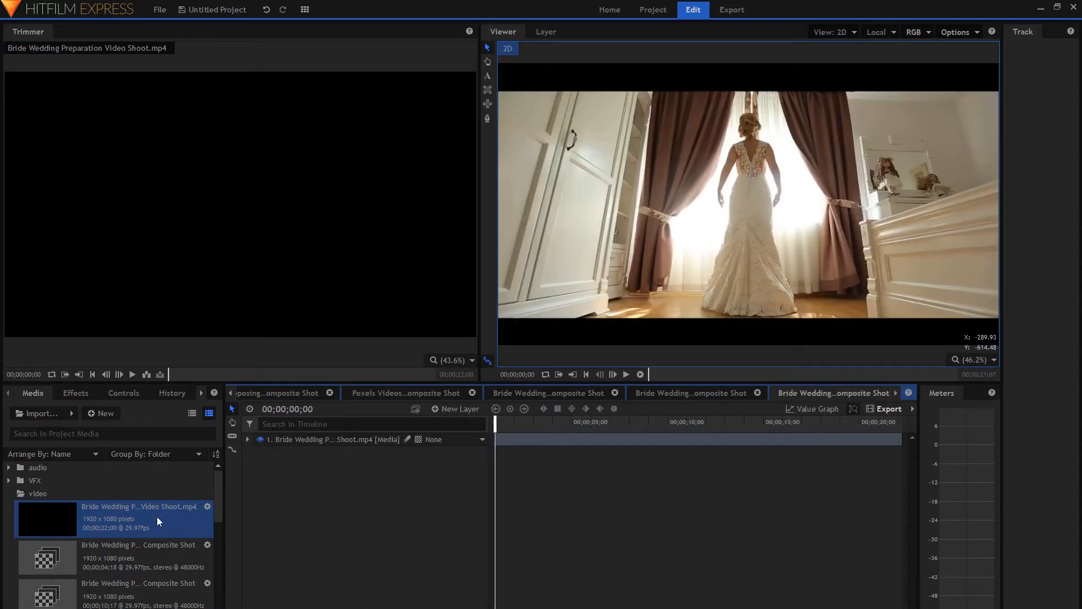
Apply the glow wave (Evo HD) preset to the bride layer and play the composite shot through its Glow keyframes
{"action": "left_click", "coordinate": [75, 393]}
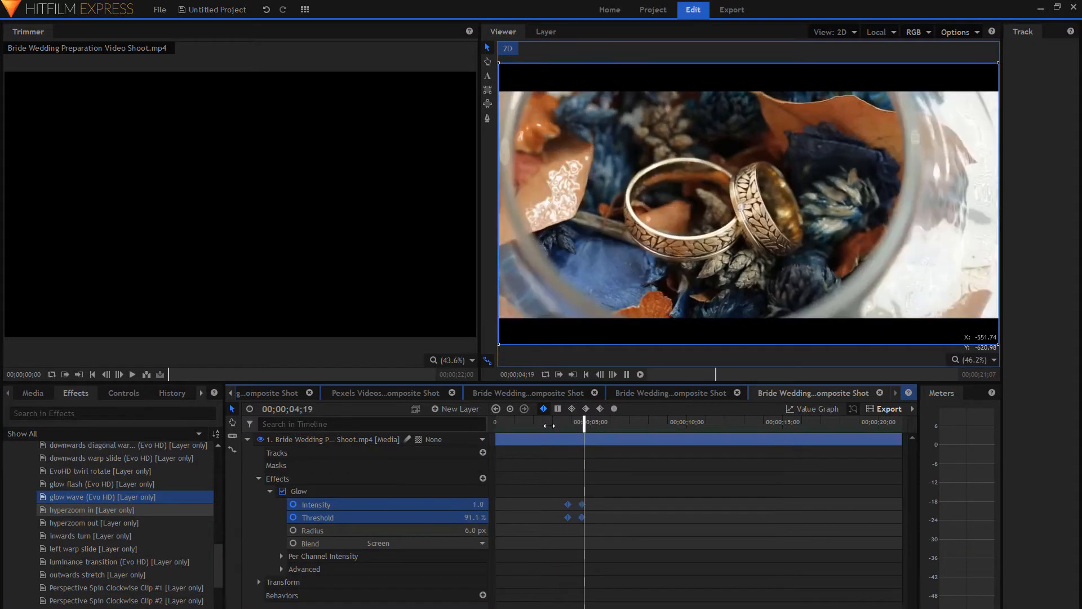
{"action": "left_click", "coordinate": [540, 426]}
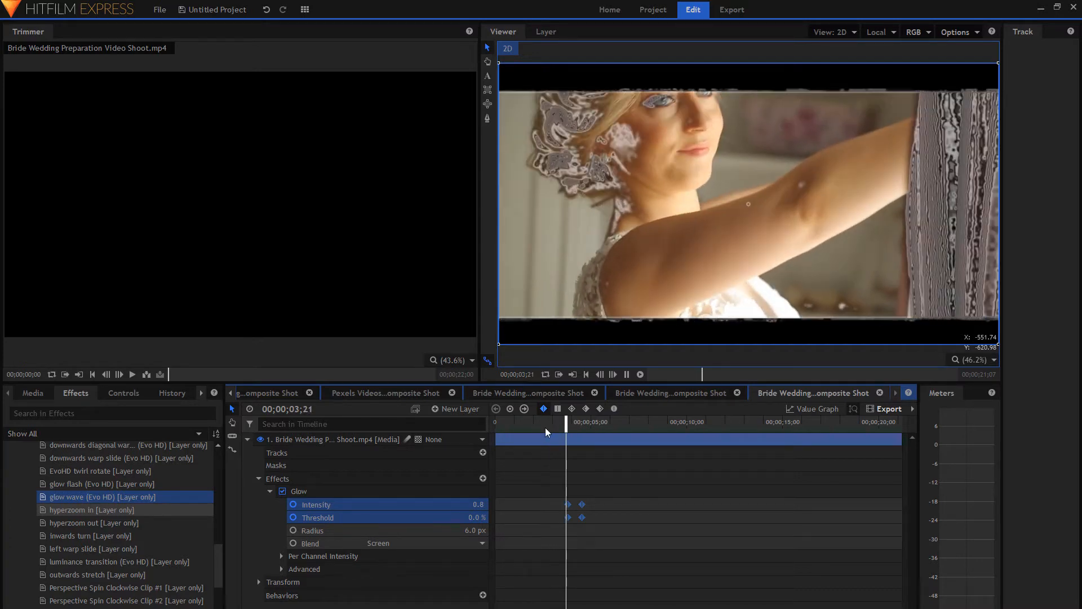
{"action": "key", "text": "space"}
{"action": "left_click", "coordinate": [505, 427]}
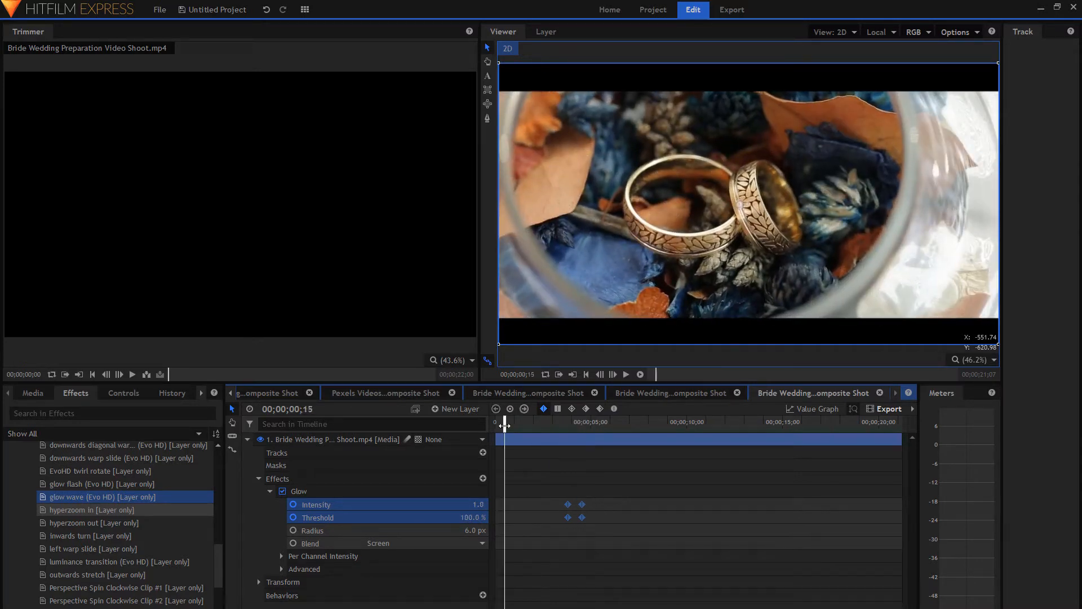
{"action": "key", "text": "space"}
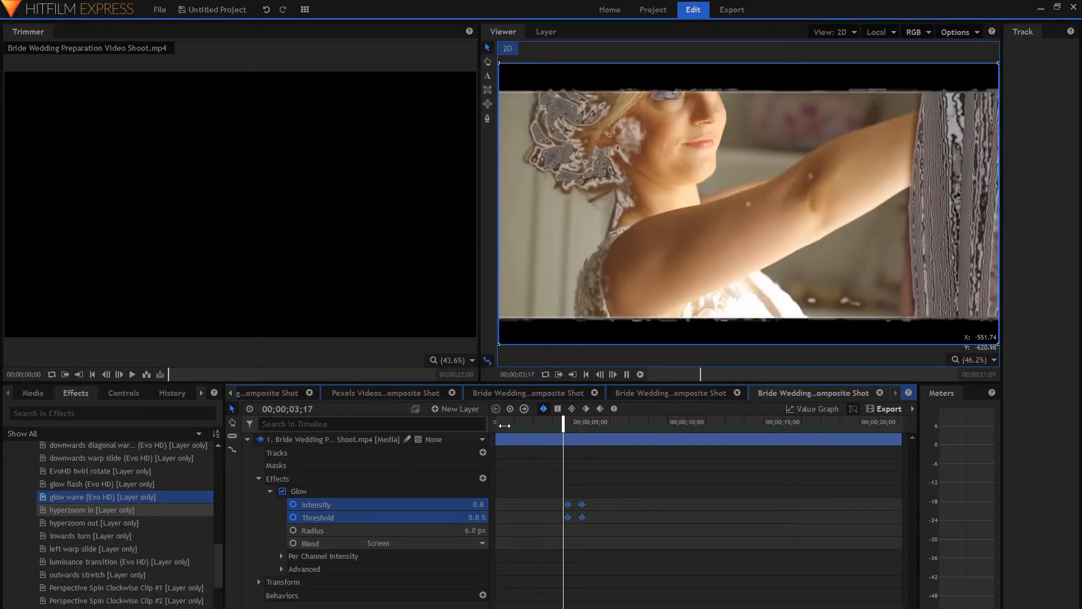
{"action": "key", "text": "space"}
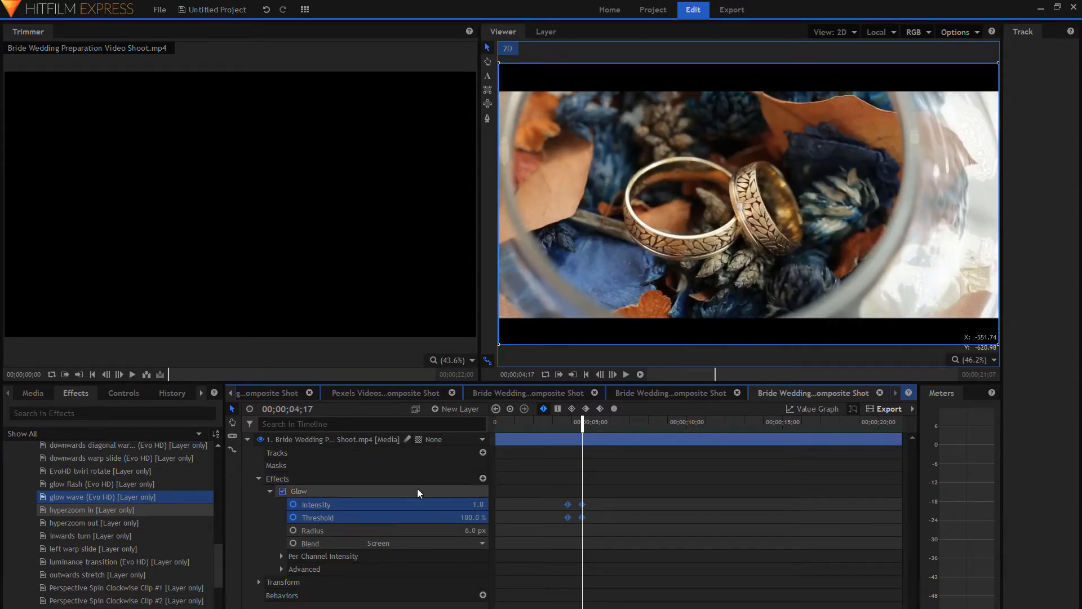
Disable the Glow effect on the bride layer and scrub through the cut to compare the footage without it
{"action": "left_click", "coordinate": [282, 492]}
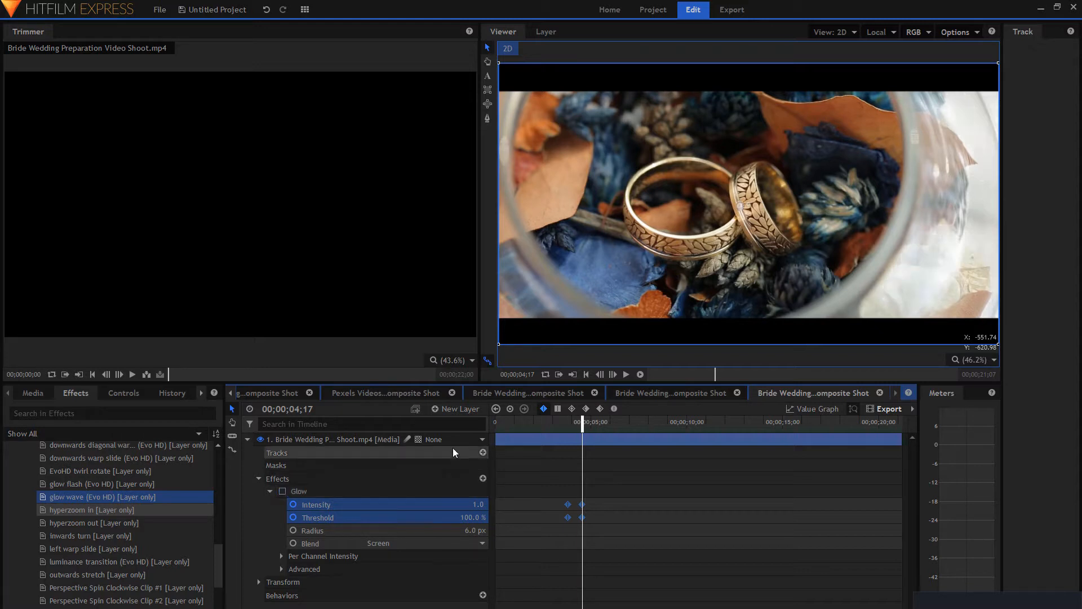
{"action": "left_click", "coordinate": [516, 423]}
{"action": "left_click_drag", "start_coordinate": [515, 423], "coordinate": [537, 423]}
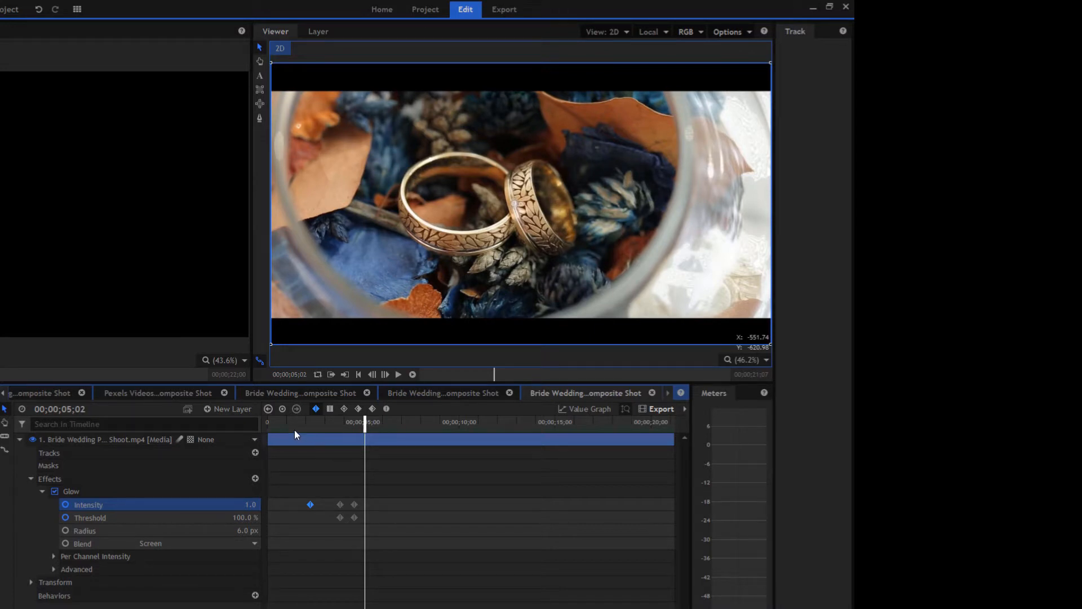
Move the first Glow Intensity keyframe to about 3 seconds, closer to the following keyframes, and play the result
{"action": "left_click", "coordinate": [290, 420]}
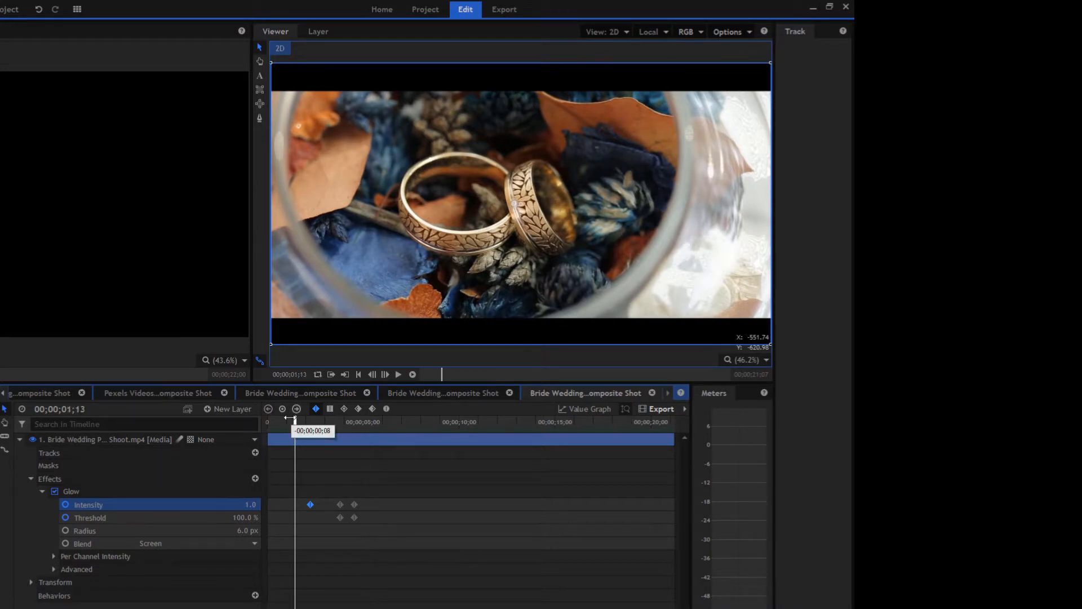
{"action": "left_click_drag", "start_coordinate": [318, 504], "coordinate": [327, 504]}
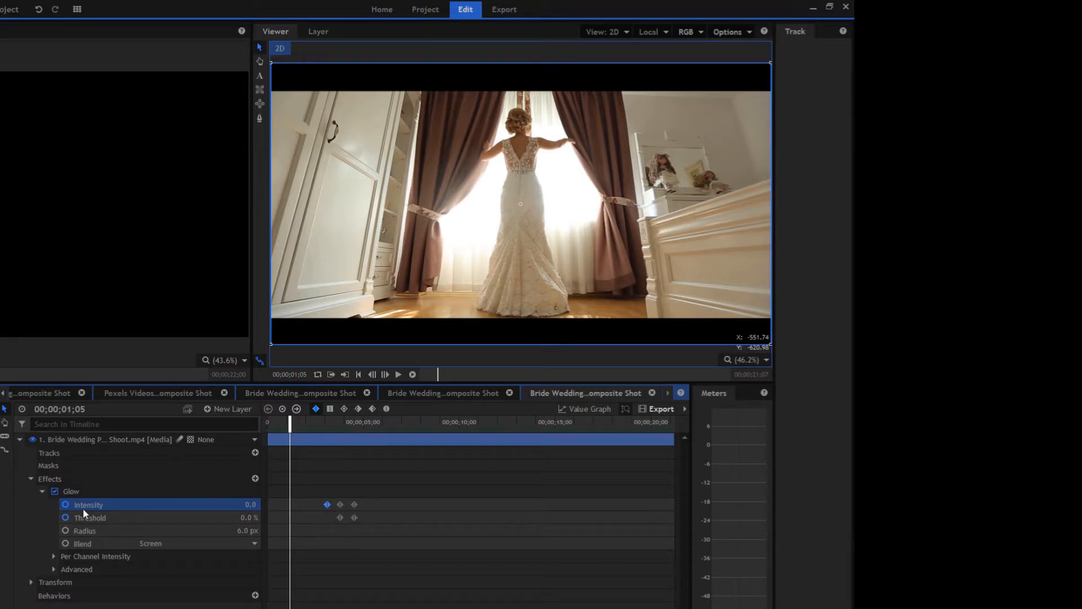
{"action": "key", "text": "space"}
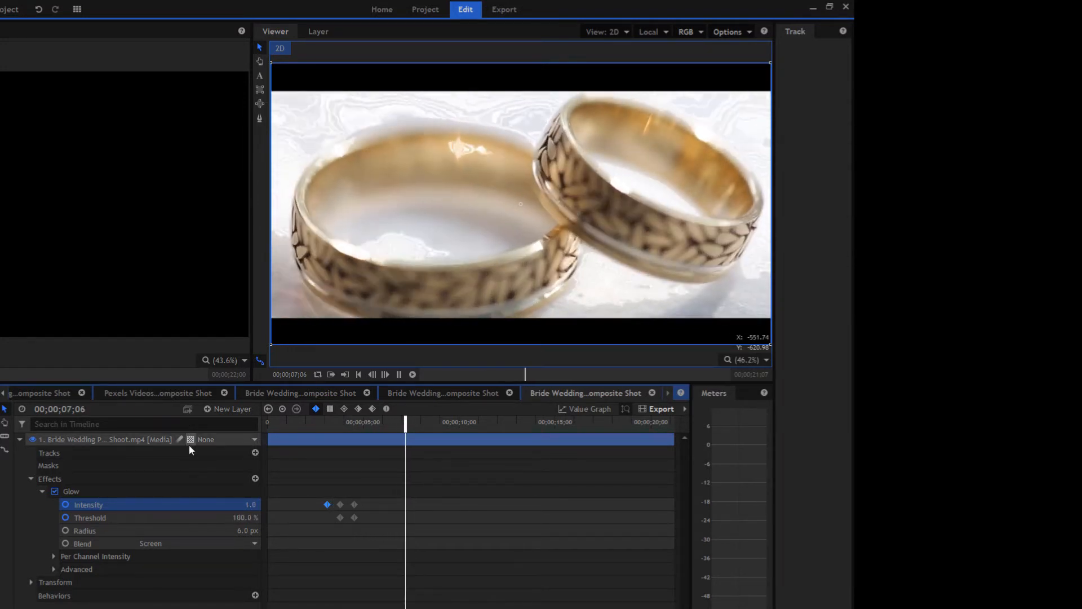
{"action": "key", "text": "space"}
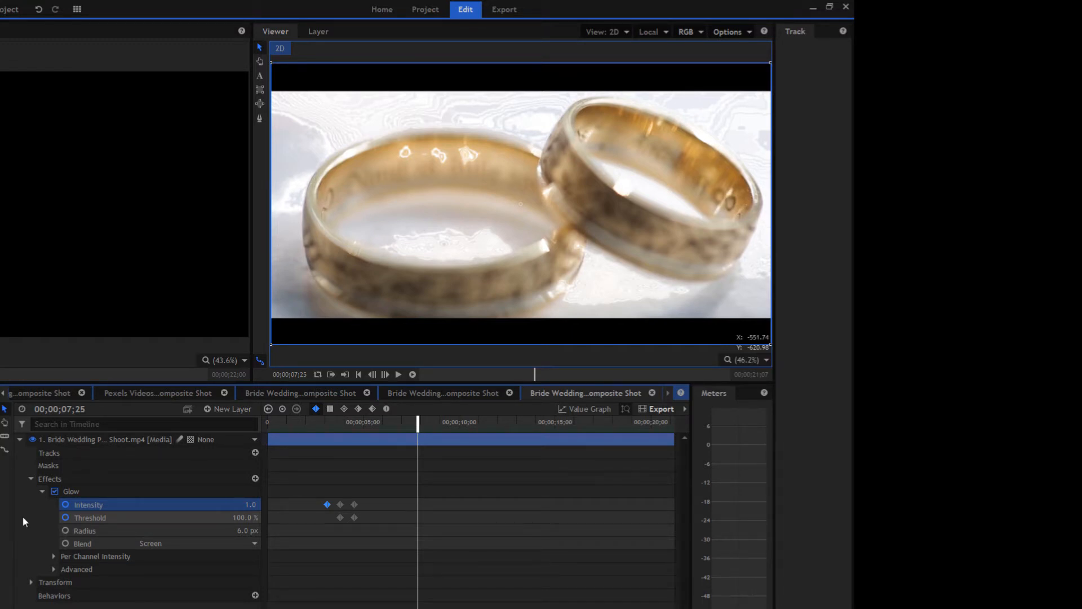
Open the beach clip's composite shot and collapse the effects and properties of its layer
{"action": "left_click", "coordinate": [32, 394]}
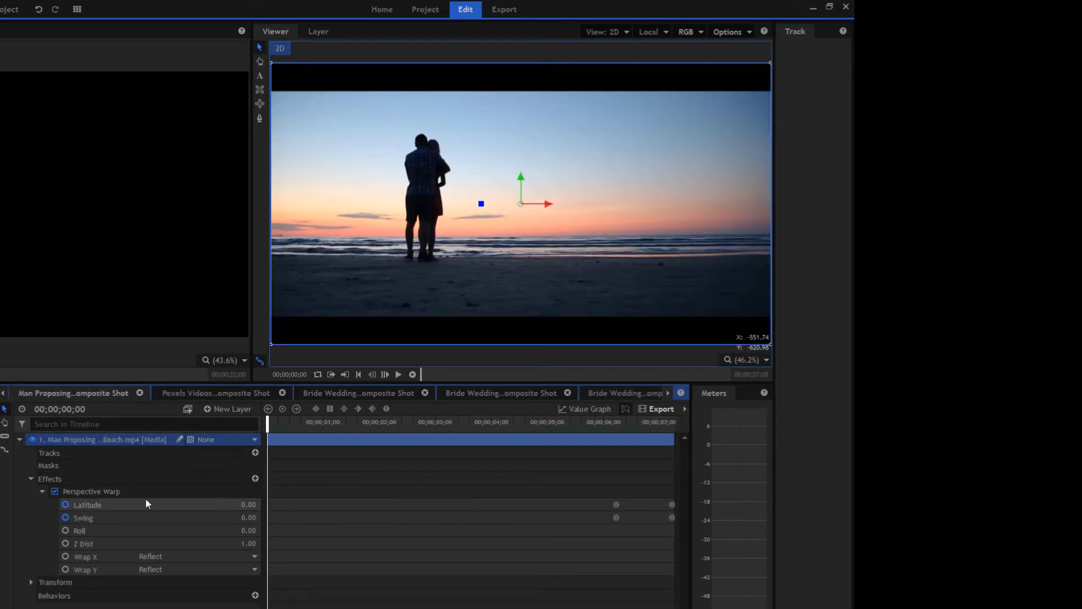
{"action": "left_click", "coordinate": [32, 479]}
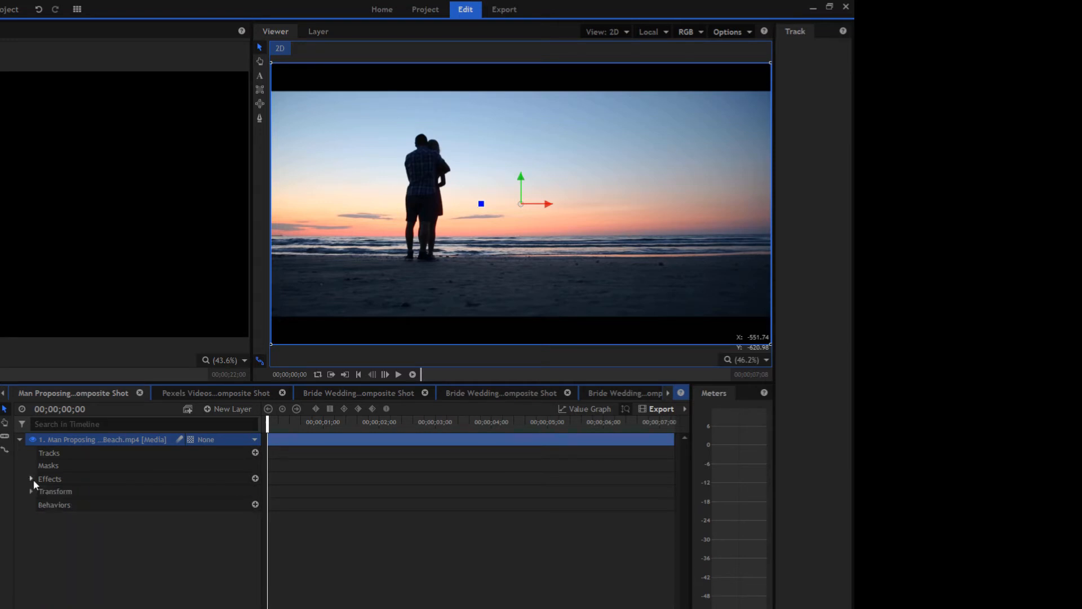
{"action": "left_click", "coordinate": [20, 439]}
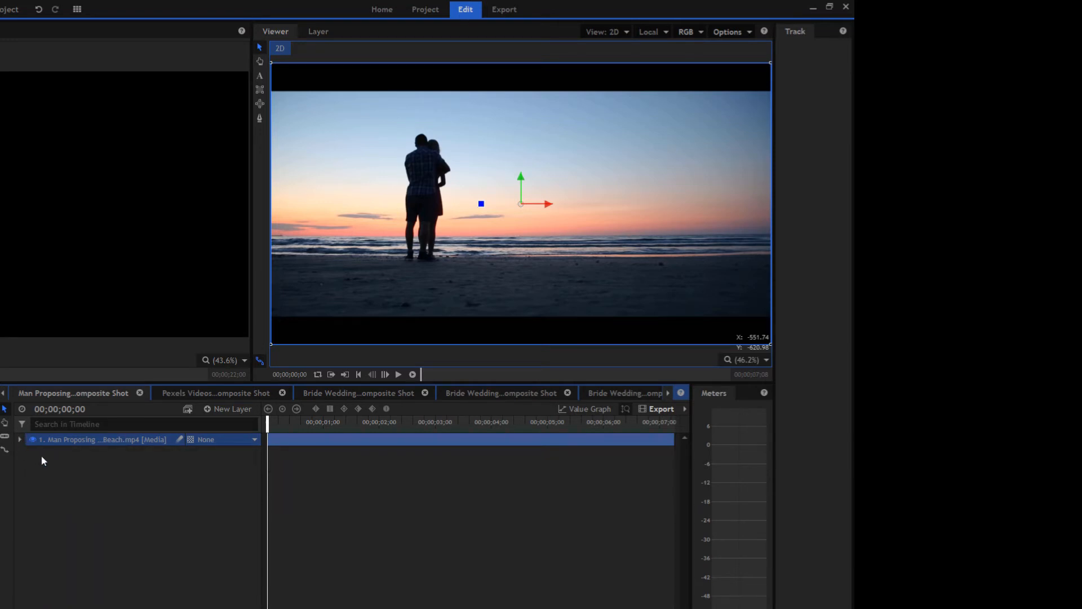